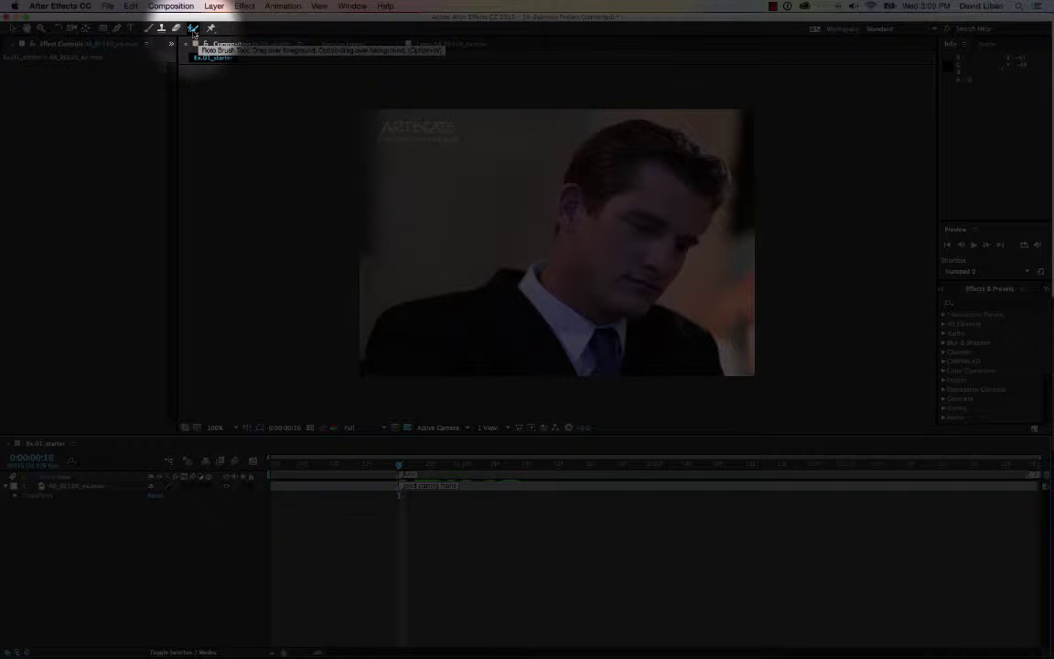
- Open the AB_BE120_ex.mov layer and paint a Roto Brush foreground stroke over the man at 0:00:00:16
left_click(193, 29)
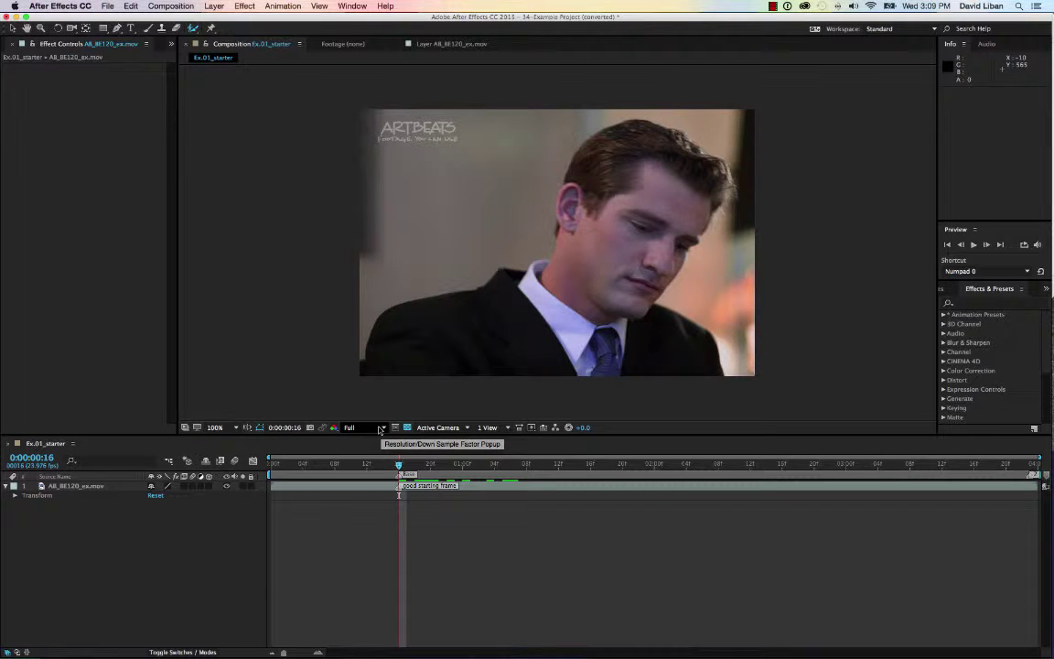
double_click(77, 486)
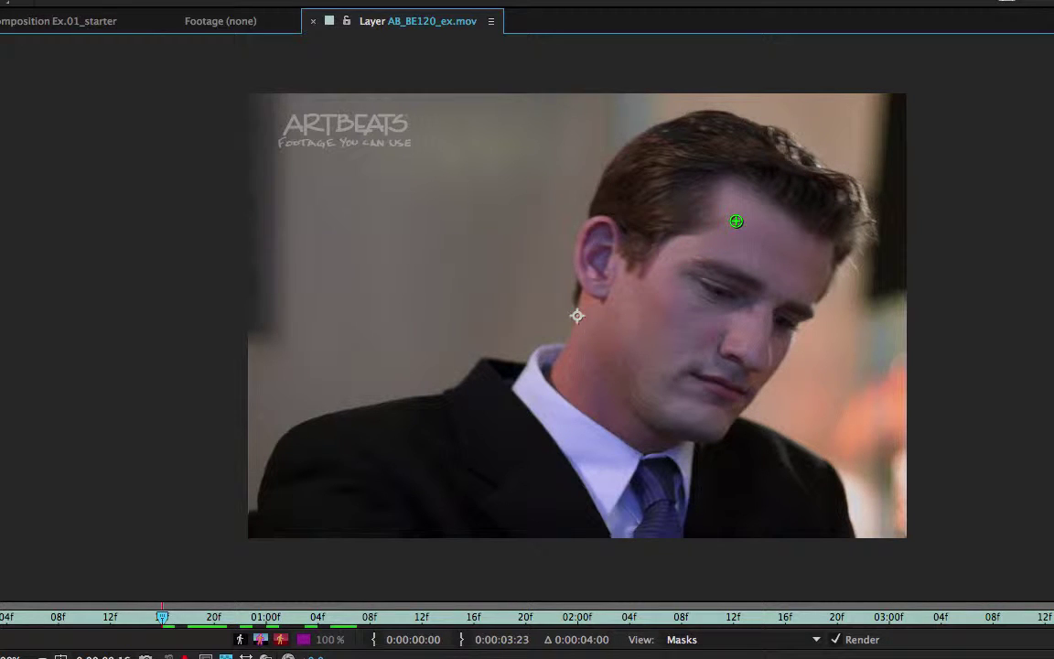
mouse_move(736, 220)
left_mouse_down()
mouse_move(686, 242)
mouse_move(491, 439)
mouse_move(543, 469)
mouse_move(620, 482)
mouse_move(693, 471)
mouse_move(711, 455)
mouse_move(714, 352)
mouse_move(737, 345)
mouse_move(788, 235)
mouse_move(789, 202)
mouse_move(717, 188)
mouse_move(688, 234)
left_mouse_up()
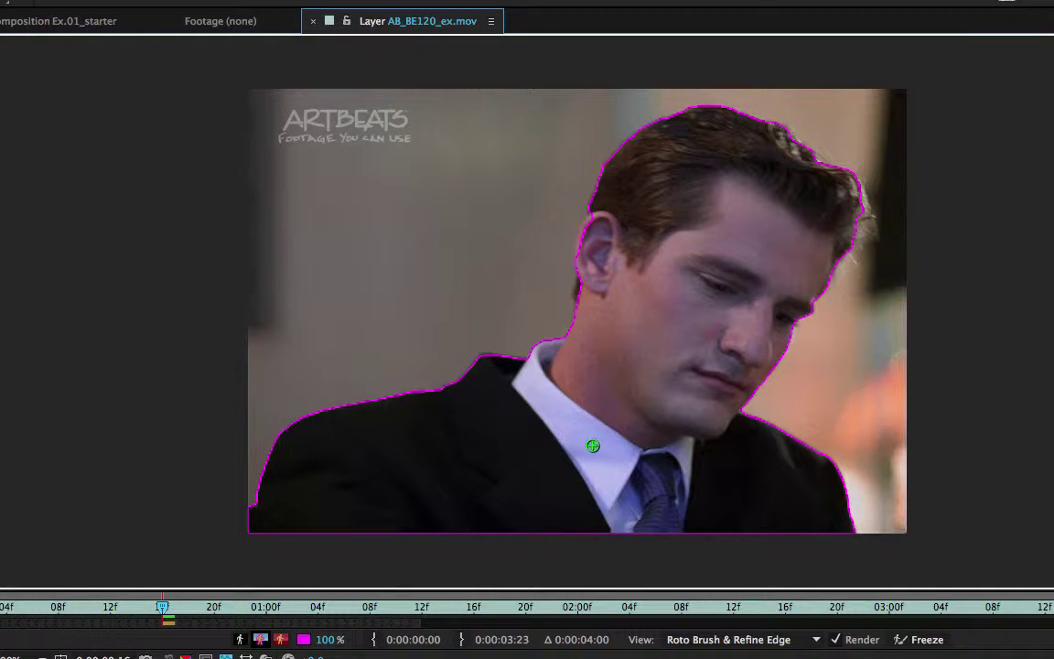
- Compare the alpha boundary, alpha and alpha overlay displays of the Roto Brush matte, ending on the alpha boundary
left_click(260, 640)
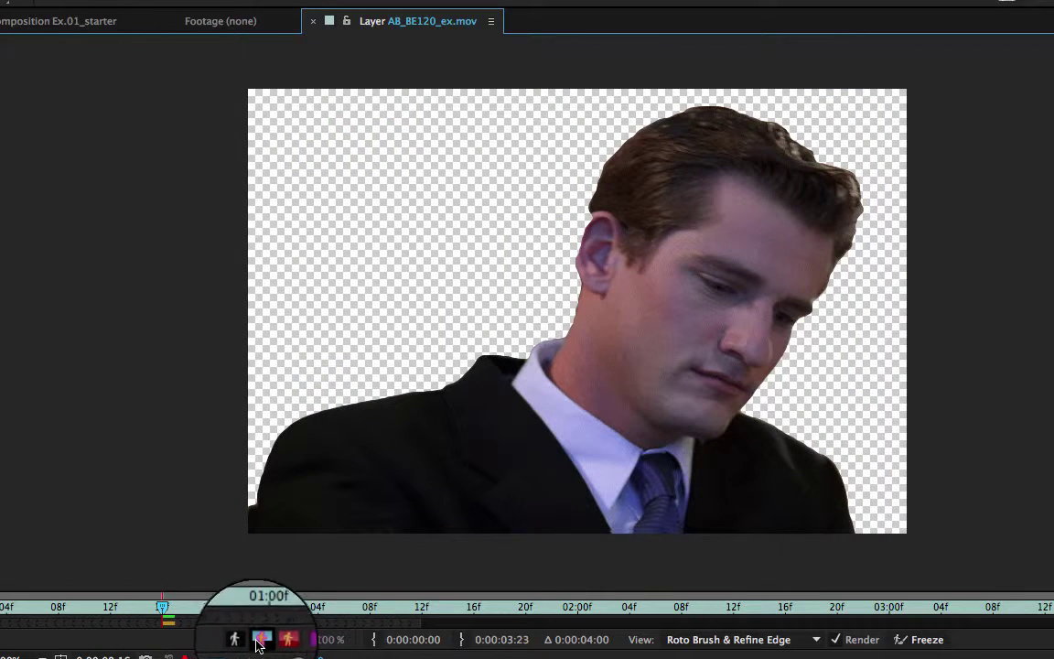
left_click(260, 640)
left_click(260, 640)
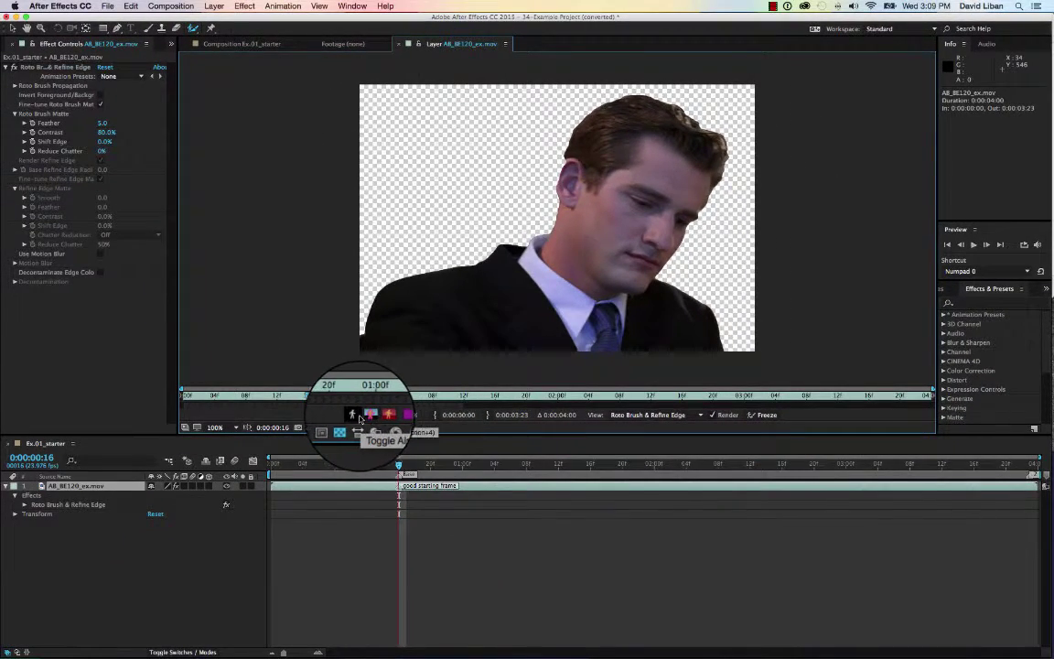
left_click(356, 417)
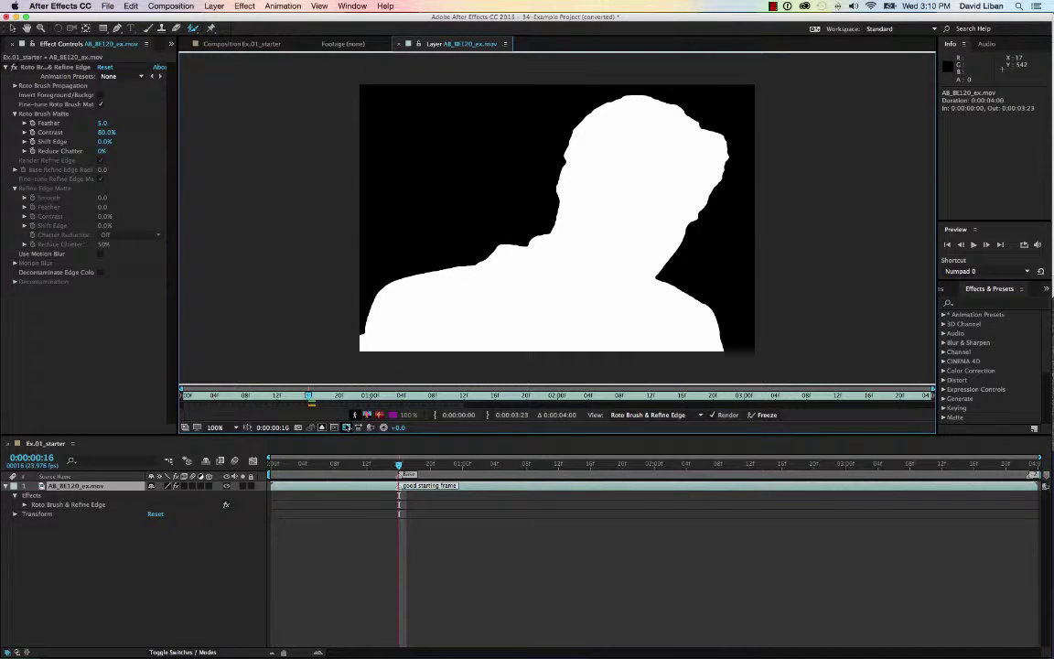
left_click(380, 415)
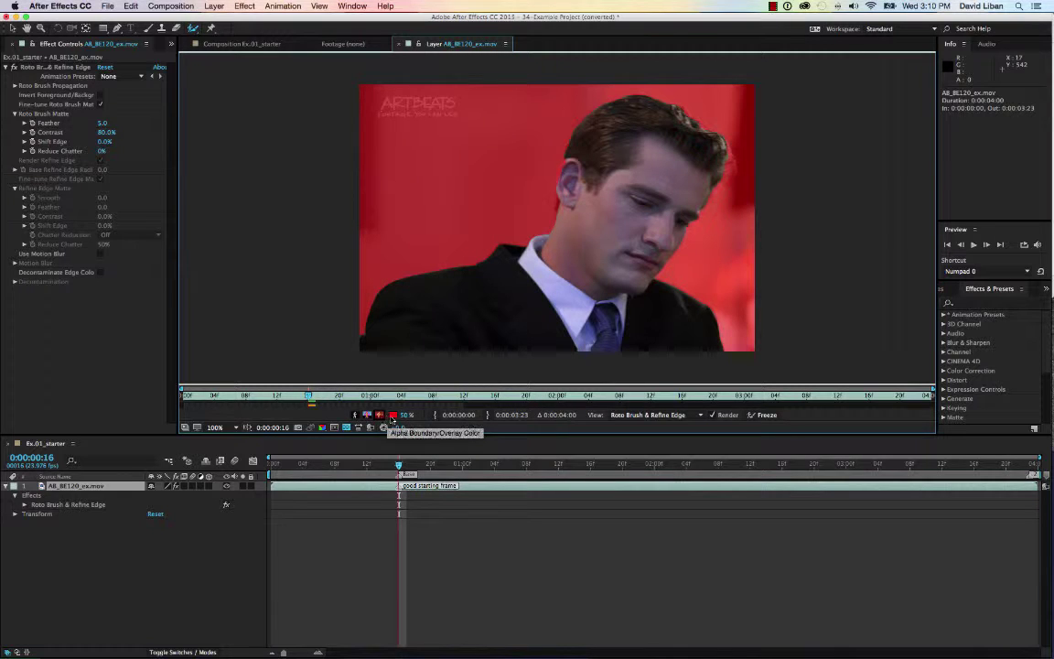
left_click(367, 416)
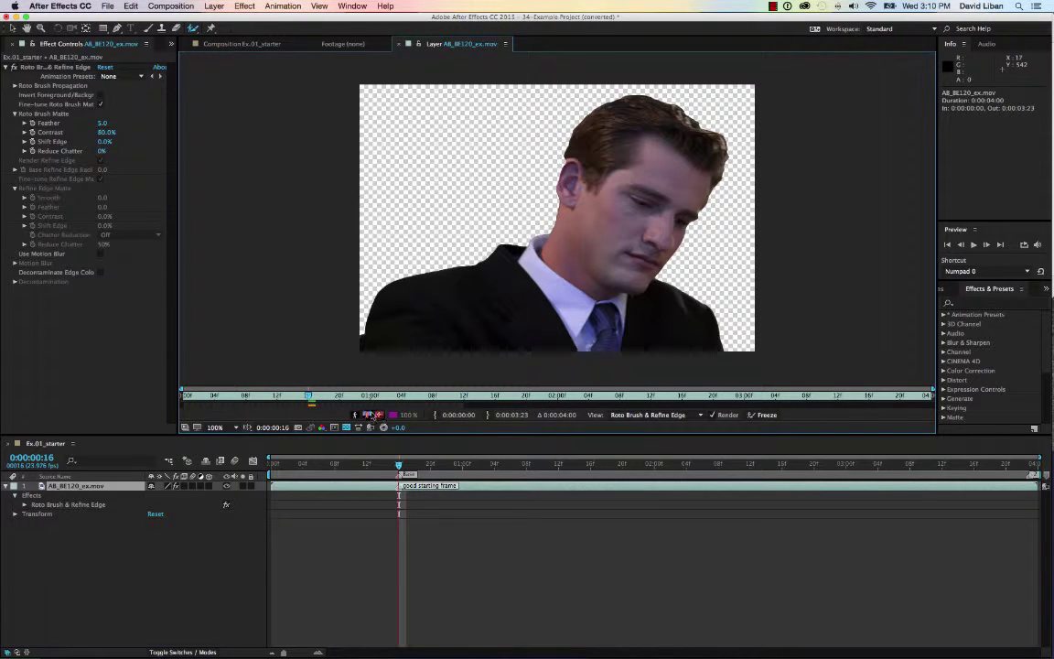
left_click(379, 416)
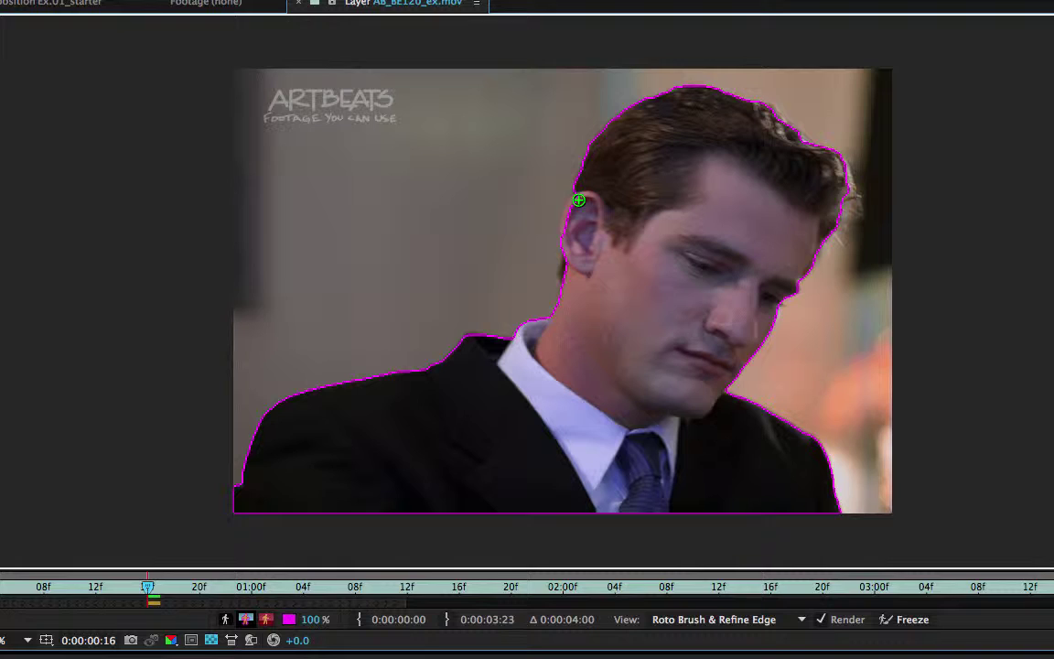
- At 0:00:00:17, exclude the dark chair behind the man's shoulder from the Roto Brush selection with a background stroke
left_click_drag(580, 200, 569, 235)
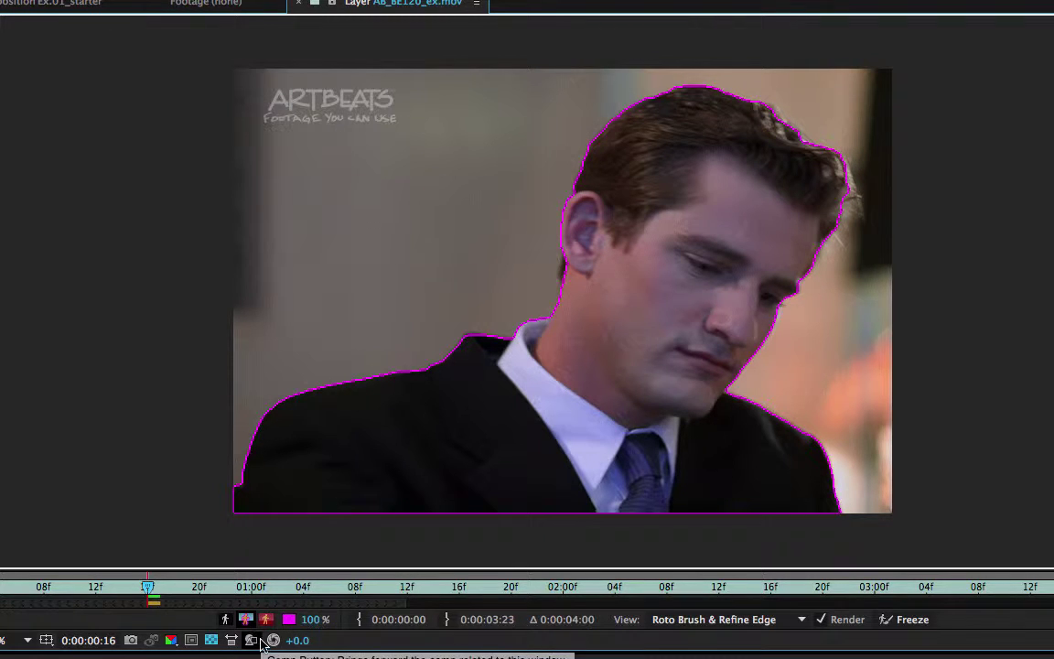
key("Page_Down")
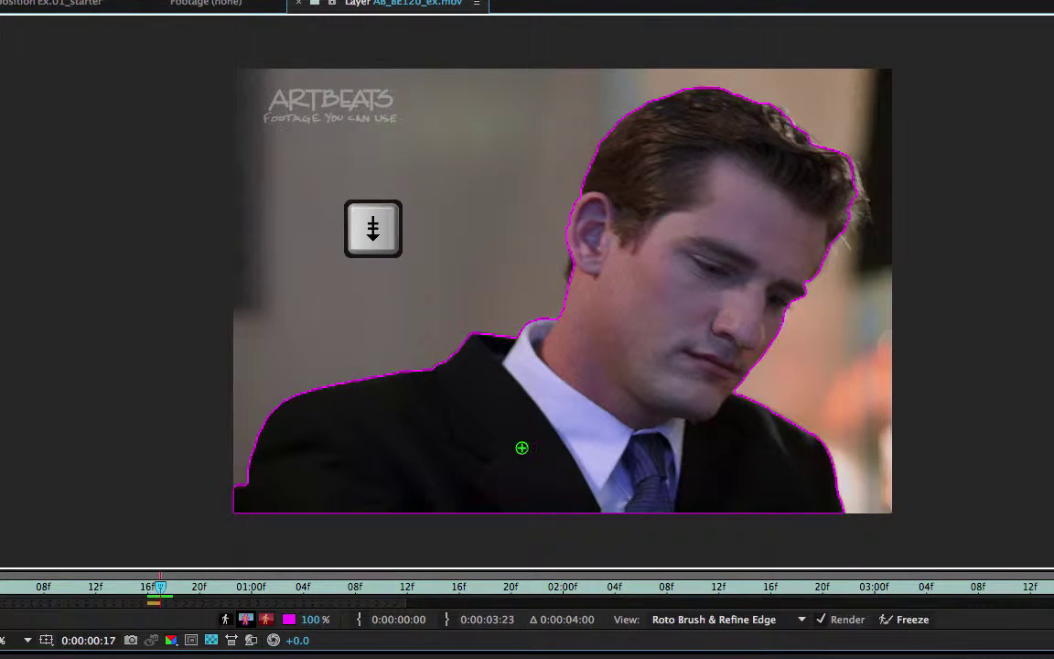
left_click_drag(240, 483, 235, 508)
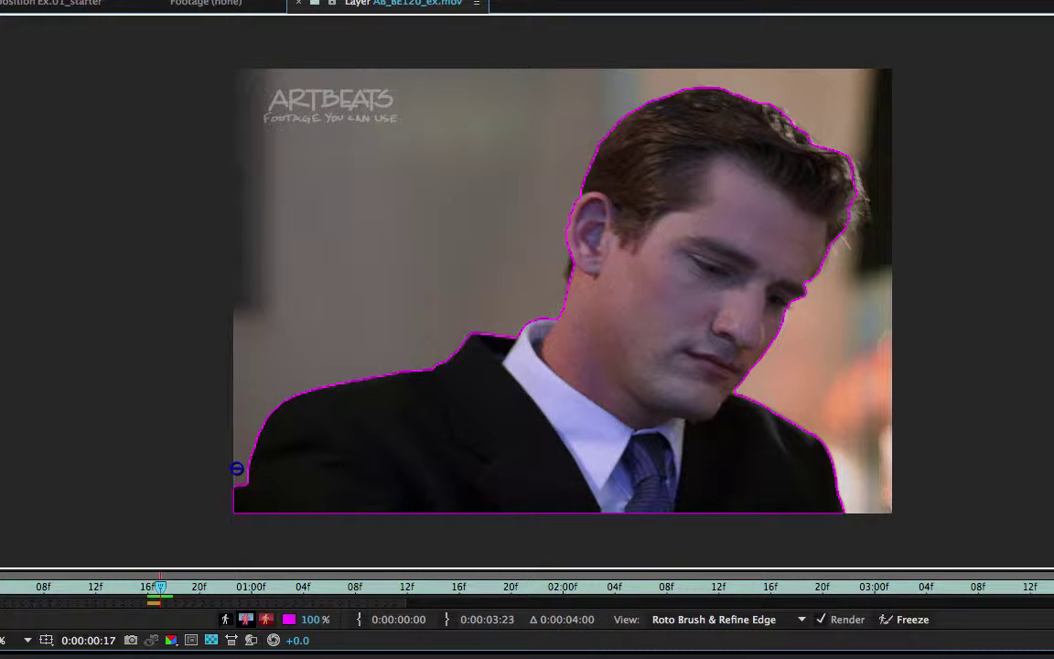
left_click_drag(237, 465, 235, 526)
- Add the missed hair below the man's ear to the Roto Brush foreground, working back from 0:00:00:18 to 0:00:00:16
key("Page_Down")
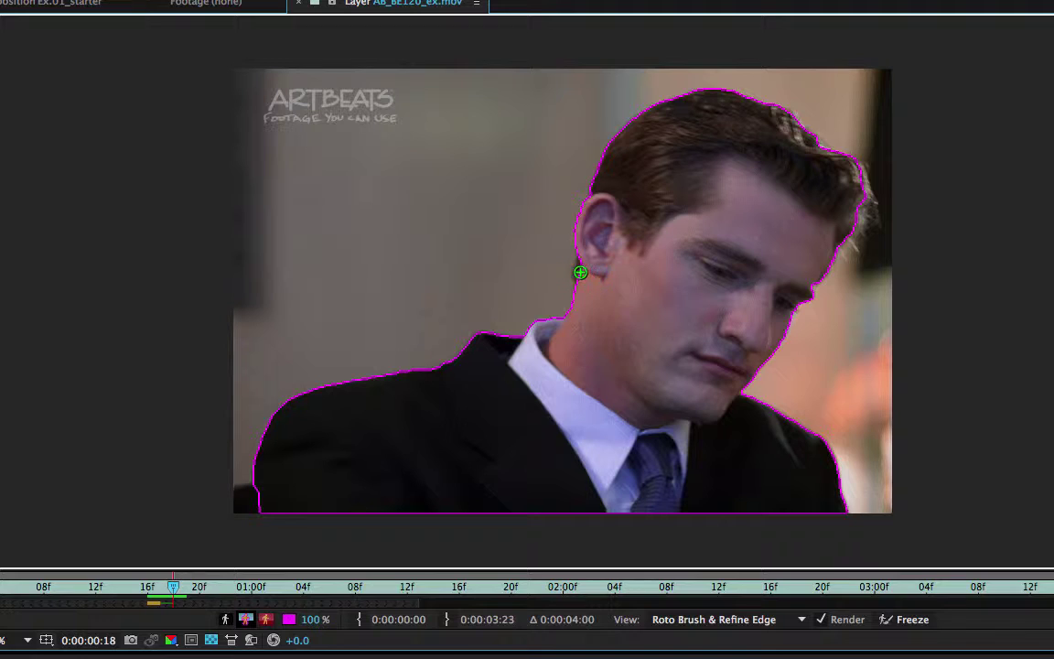
right_click(578, 268)
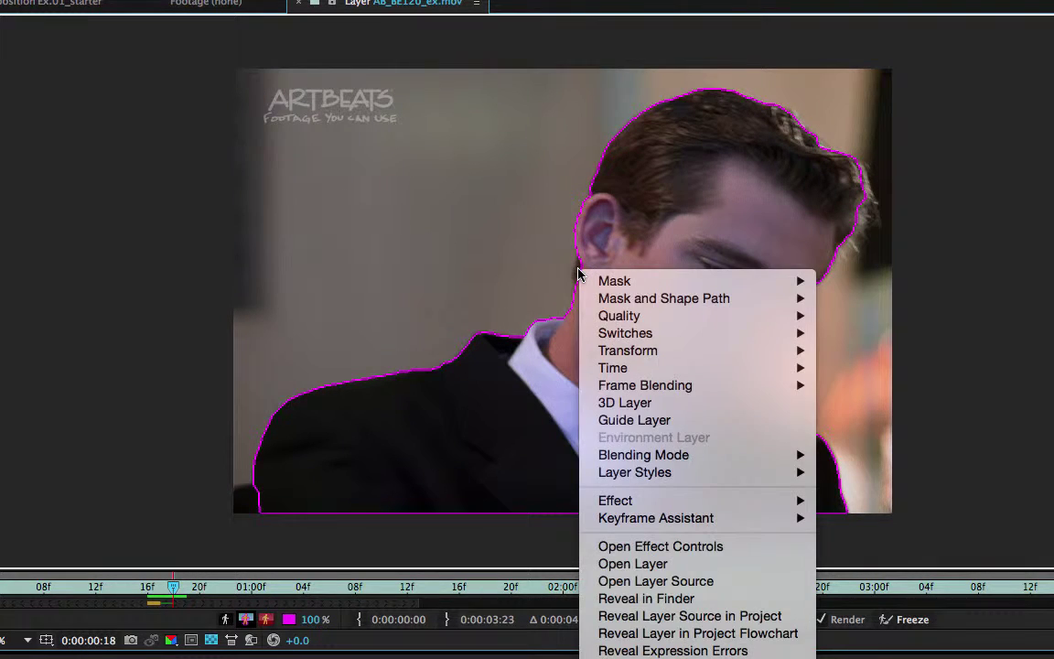
key("Escape")
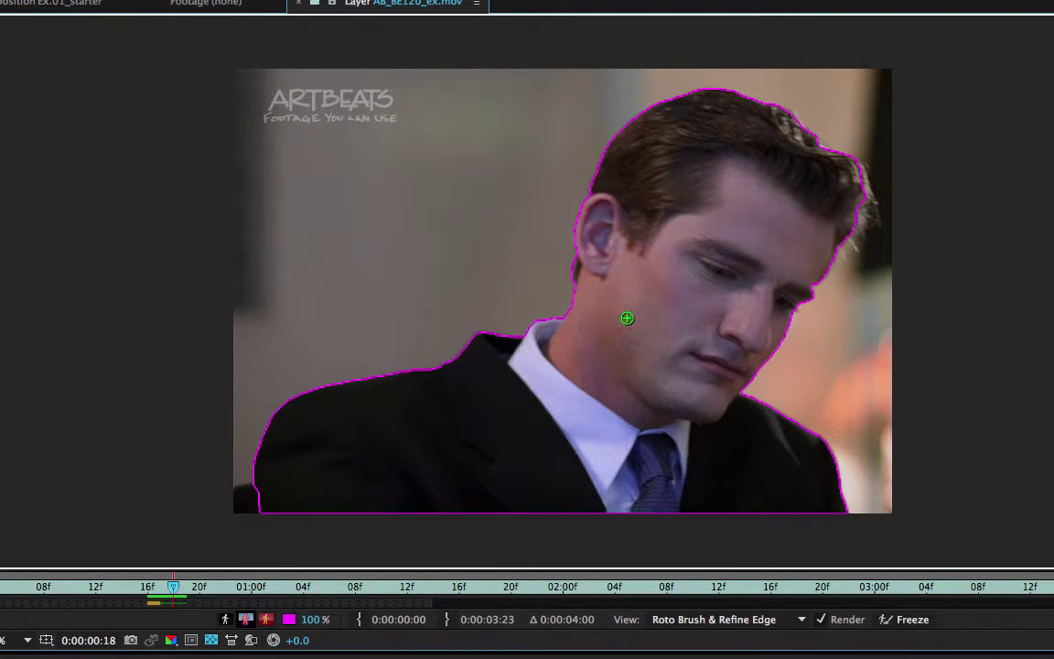
key("Page_Up")
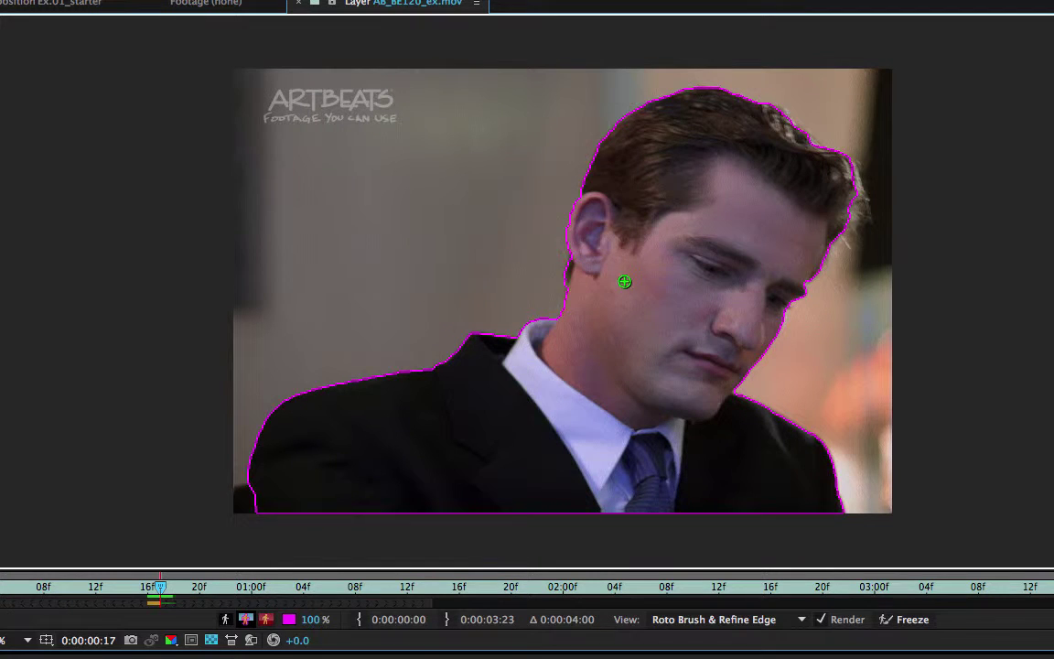
key("Page_Up")
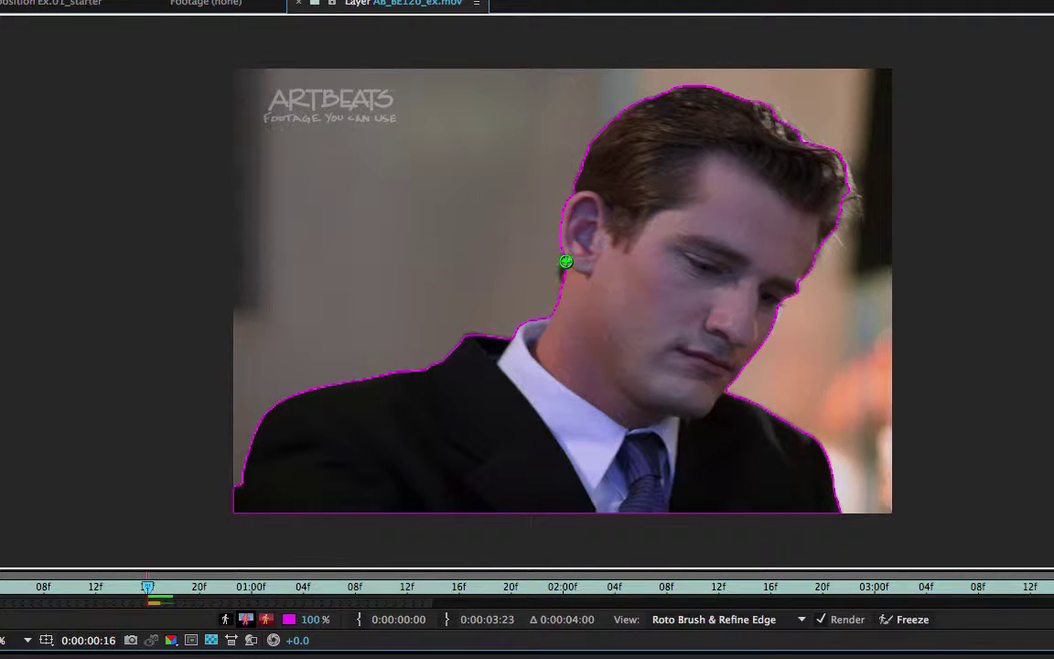
- Subtract the chair at the lower-left corner of the footage from the selection on the 0:00:00:16 base frame
key("Page_Up")
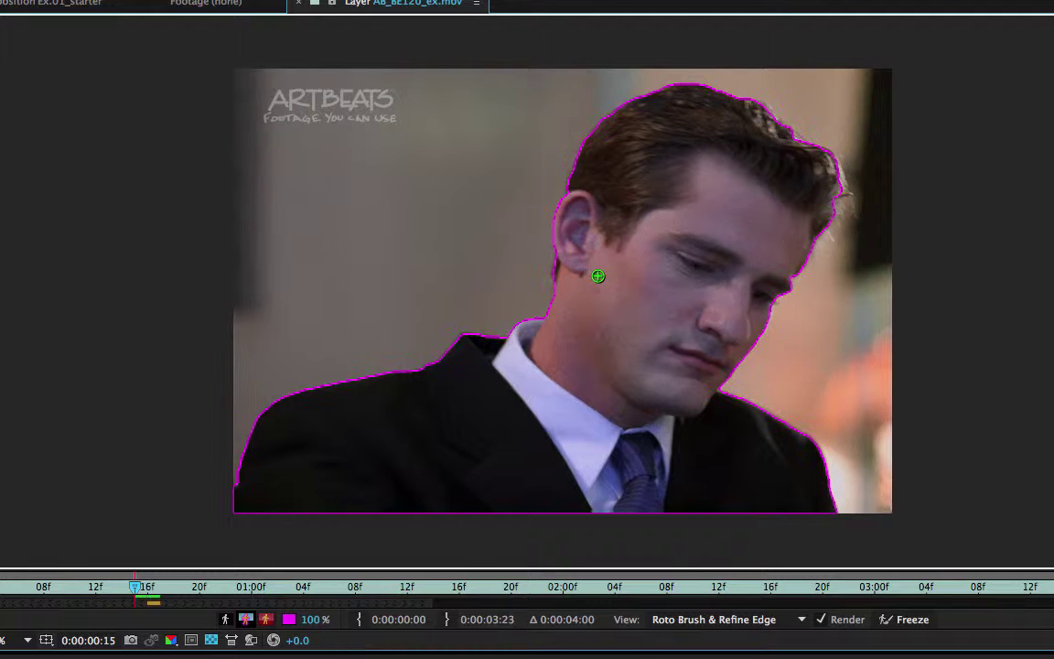
key("Page_Down")
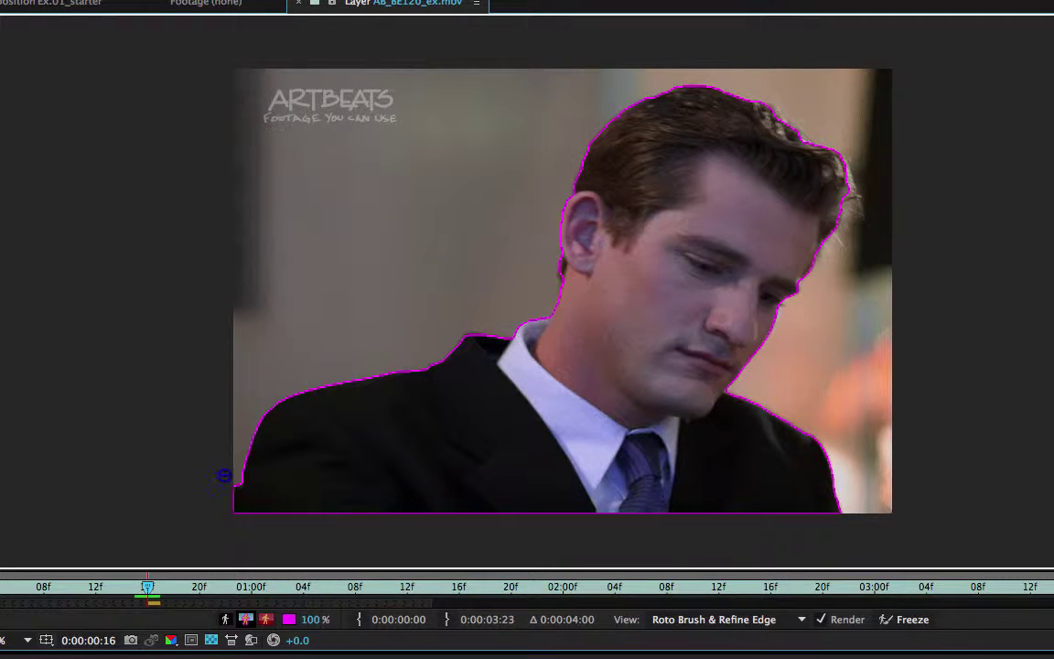
left_click_drag(236, 470, 228, 513)
- Check the boundary frame by frame up to 0:00:01:00 and add the hand entering the lower-right corner to the foreground there
key("Page_Down")
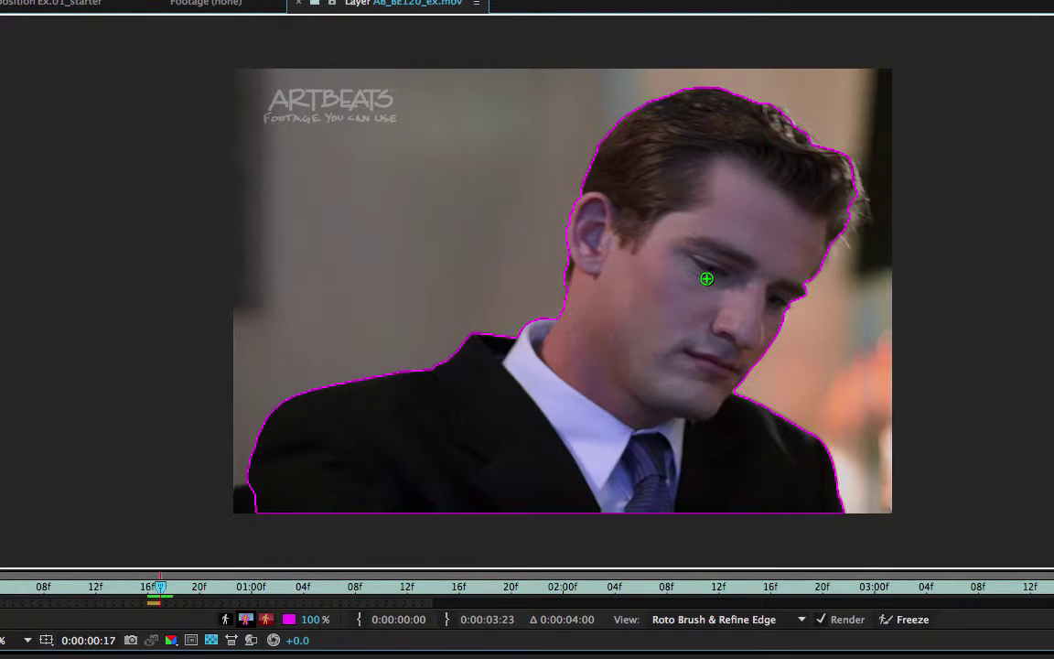
key("Page_Down")
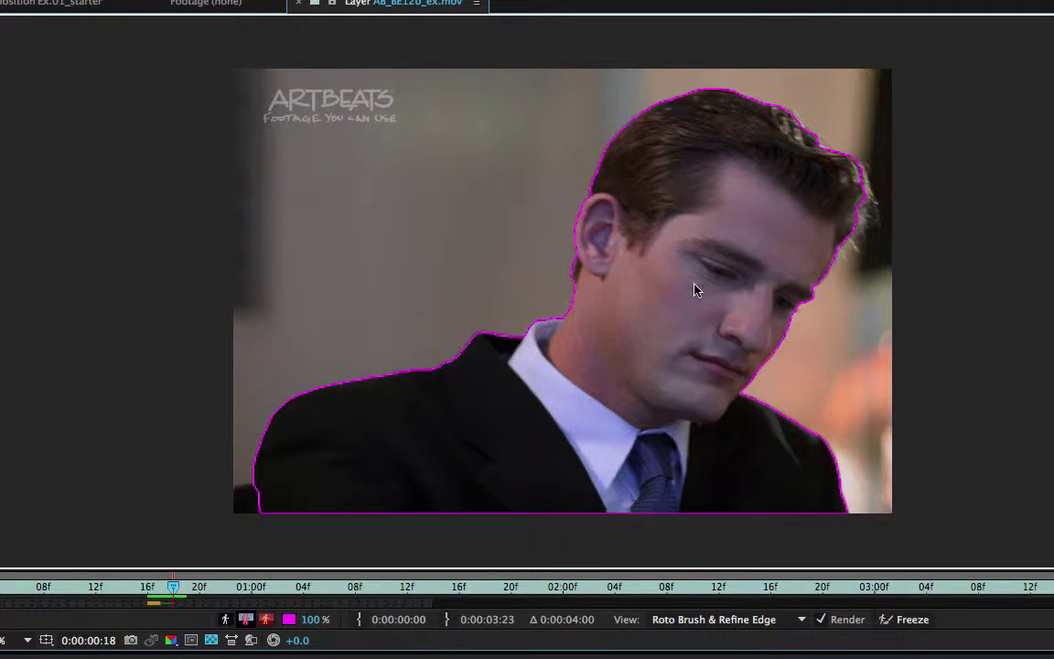
key("Page_Down")
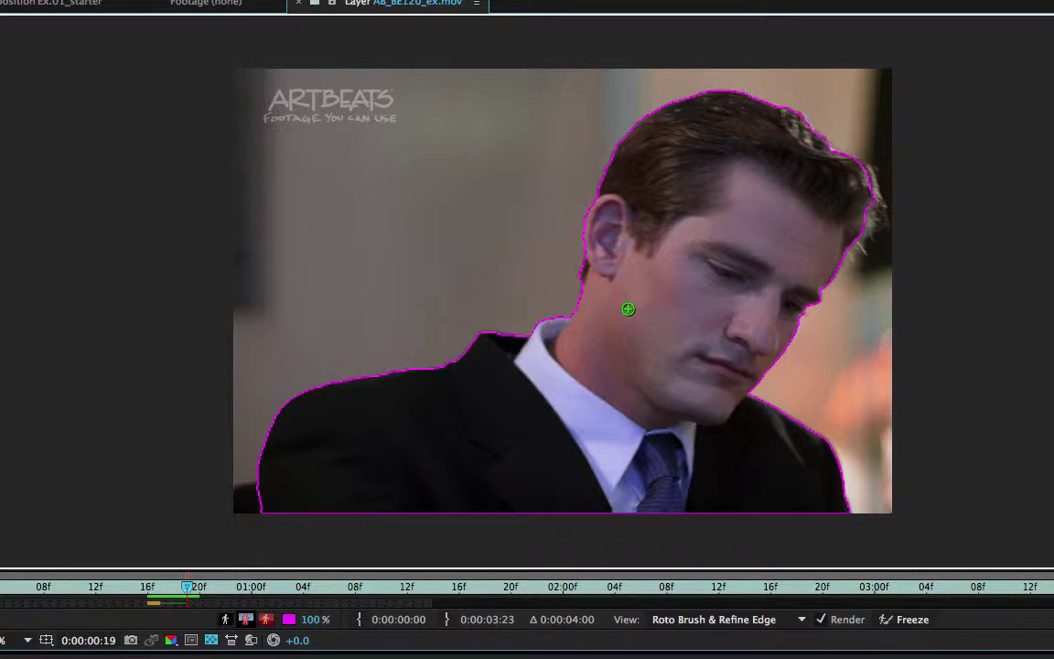
key("Page_Down")
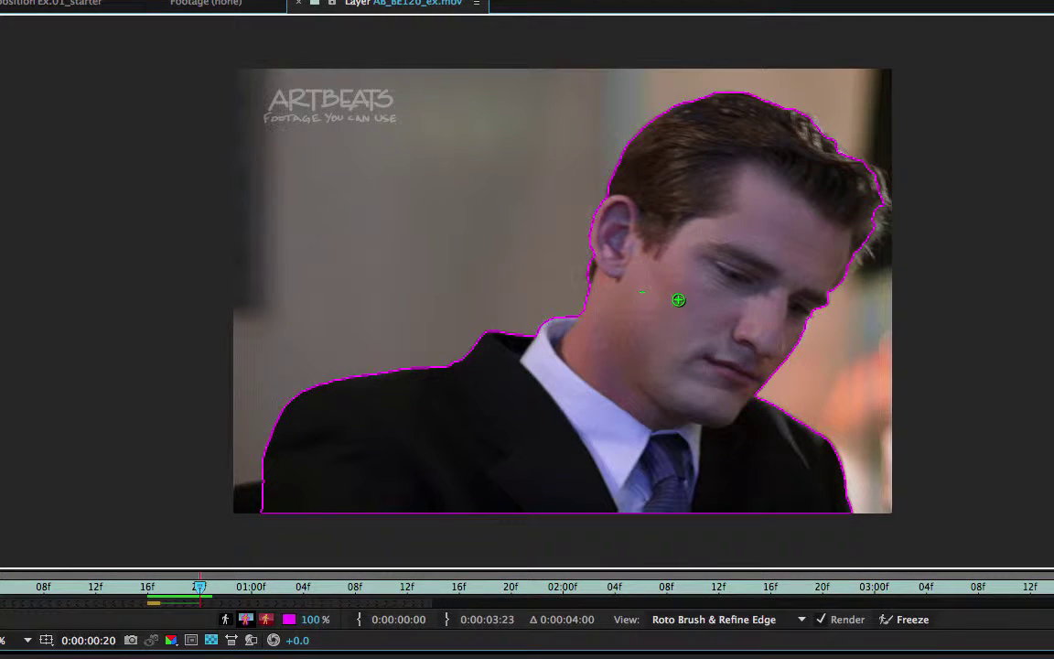
key("Page_Down")
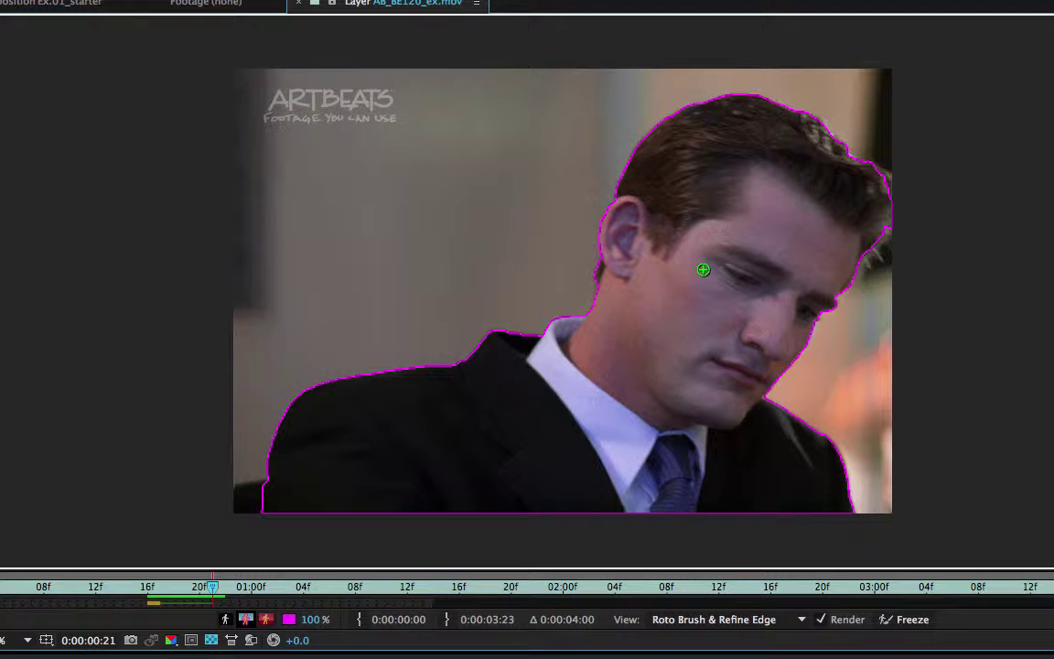
key("Page_Down")
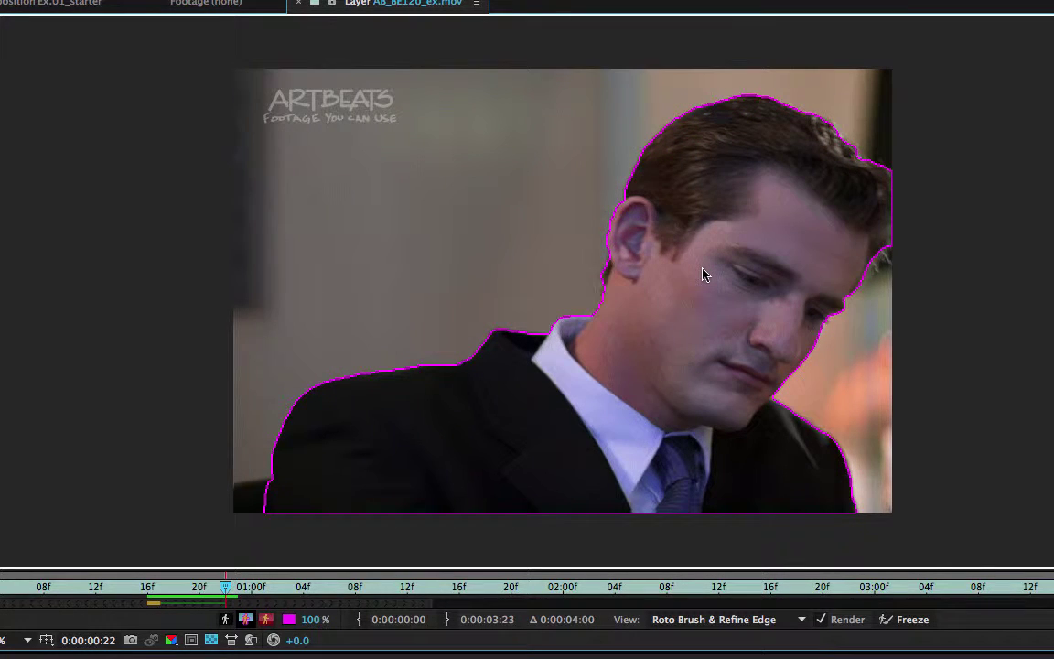
key("Page_Down")
key("Page_Down")
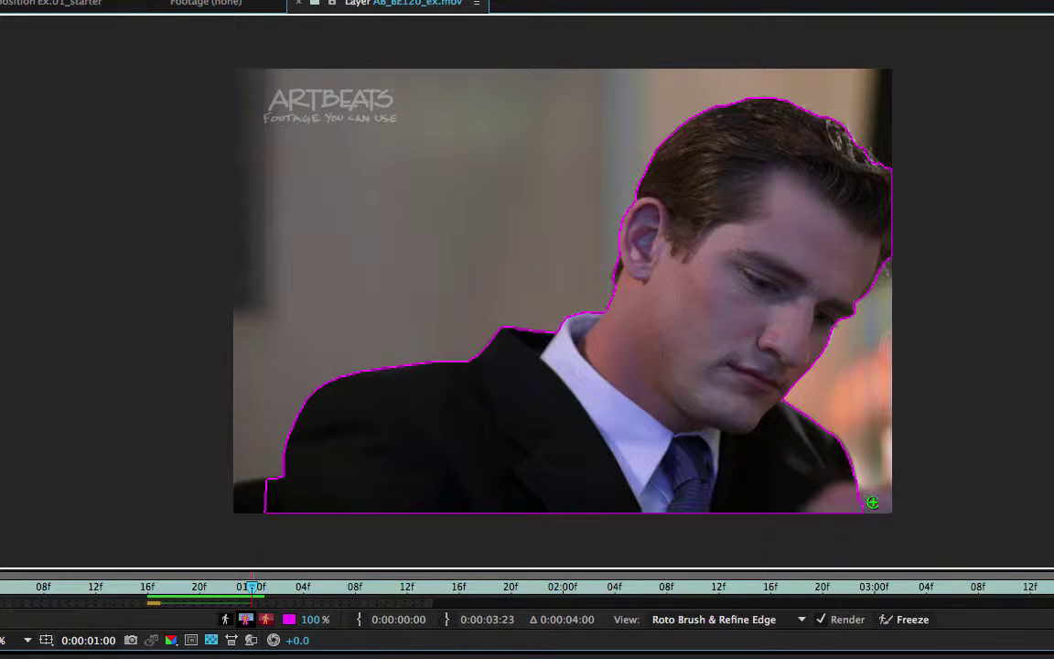
left_click_drag(871, 502, 891, 502)
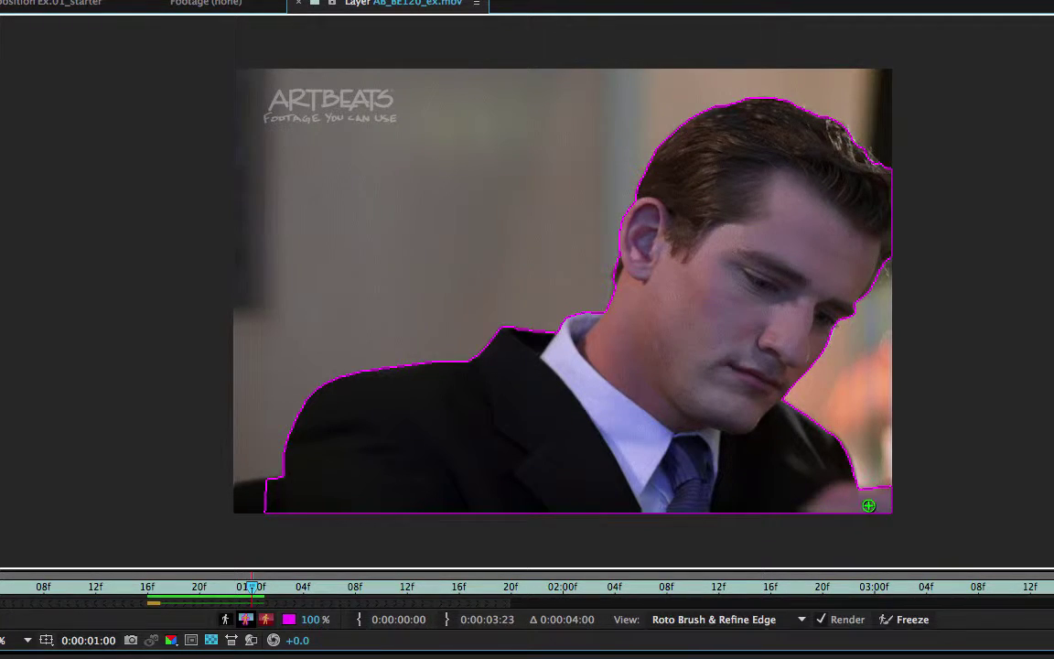
- Paint background strokes over the chair beside the man's sleeve at 0:00:01:01 and 0:00:01:02 to exclude it
key("Page_Down")
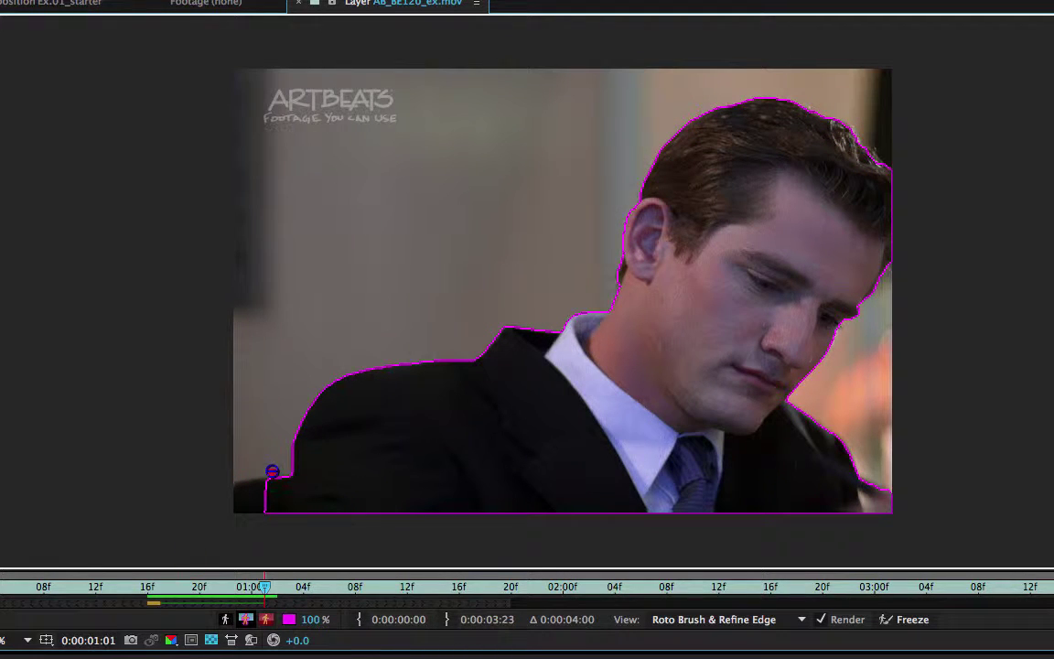
mouse_move(271, 478)
left_mouse_down()
mouse_move(270, 539)
mouse_move(265, 520)
left_mouse_up()
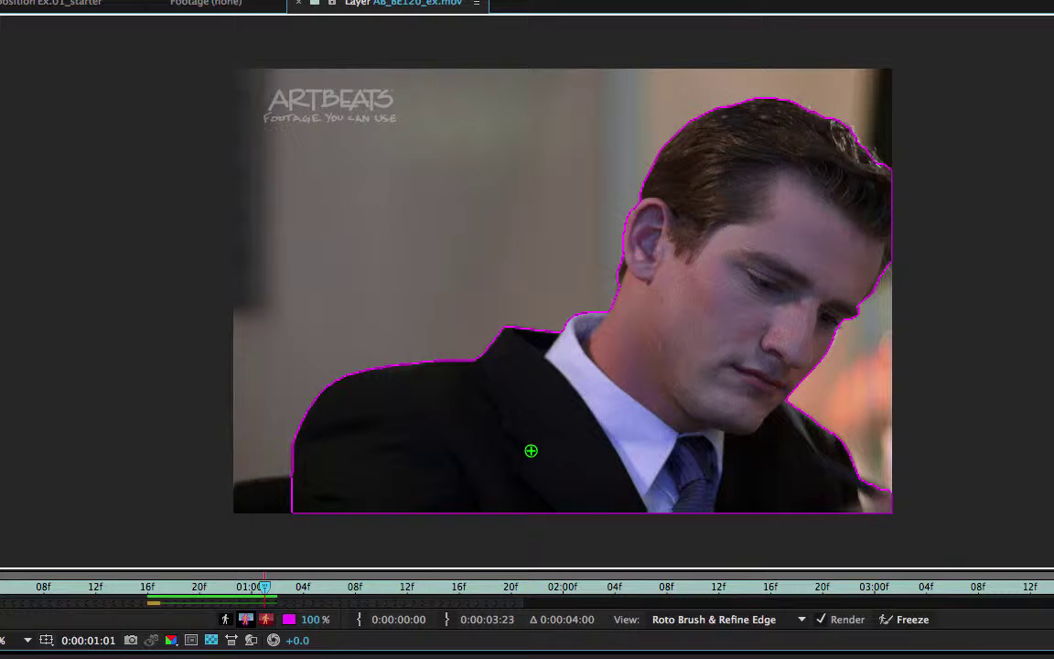
key("Page_Down")
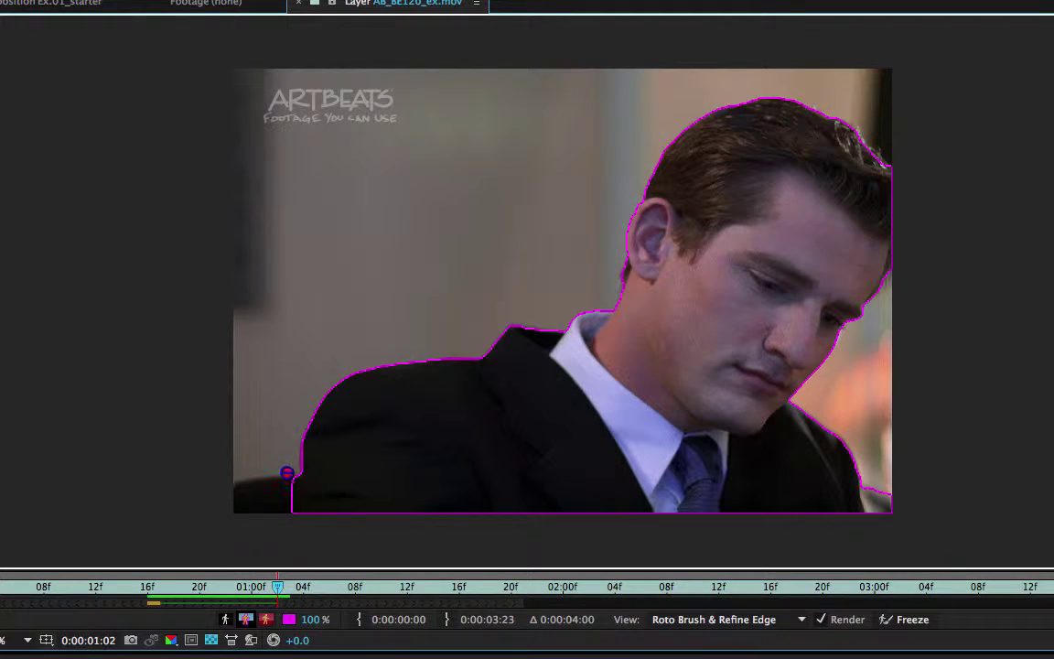
left_click_drag(284, 475, 292, 514)
- Add the ear's outer edge to the foreground at 0:00:01:04 and 0:00:01:05, and exclude the background in the footage's lower-right corner
key("Page_Down")
key("Page_Down")
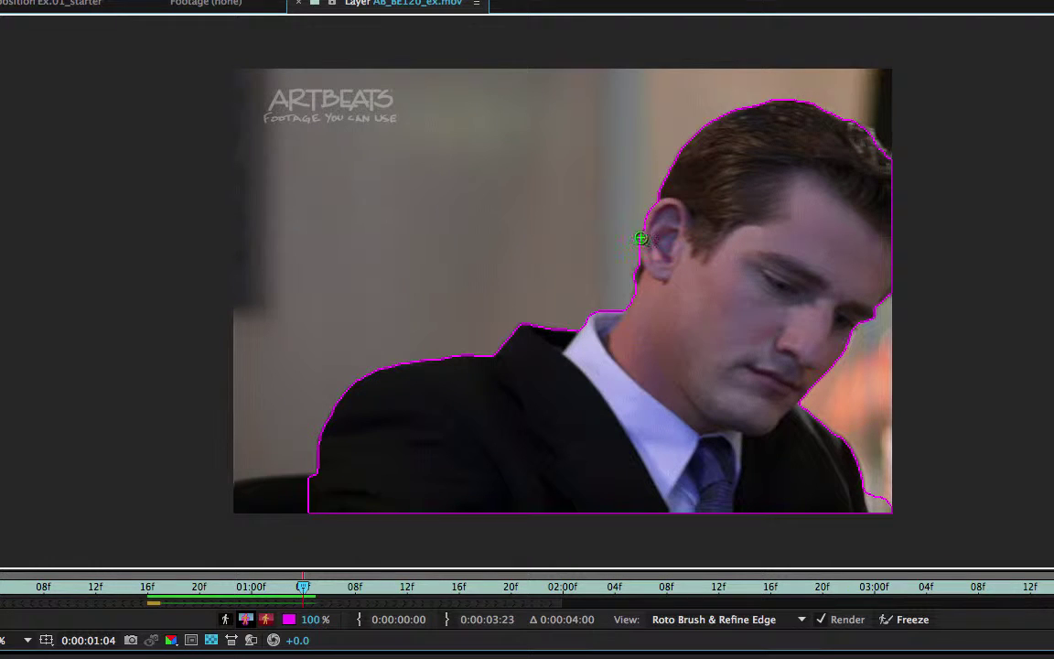
left_click(650, 227)
key("Page_Down")
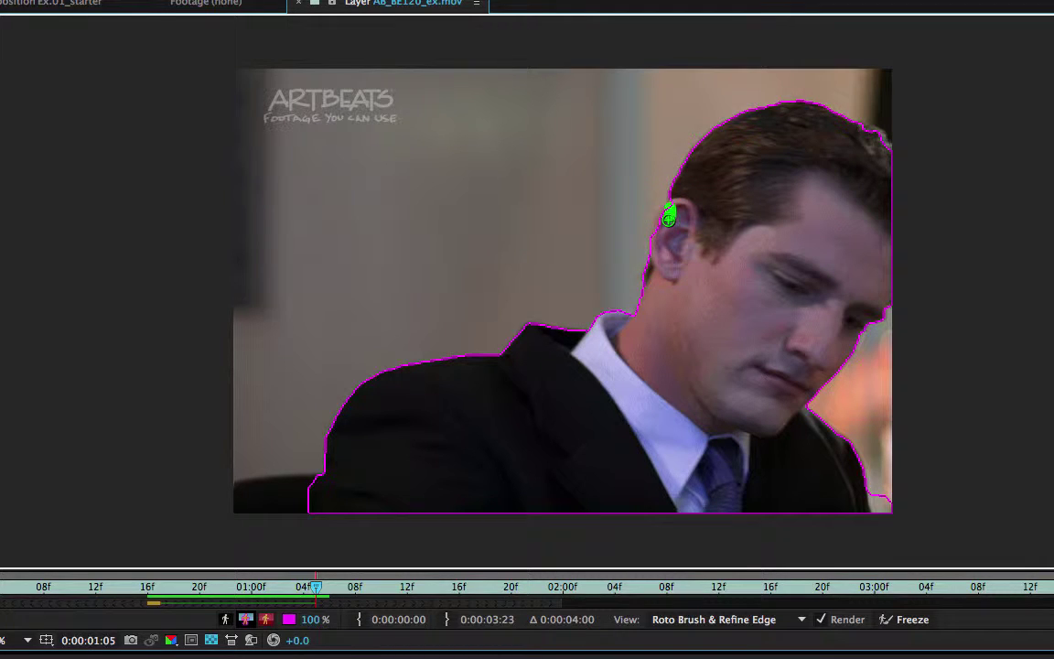
left_click_drag(669, 218, 668, 220)
left_click_drag(886, 483, 884, 498)
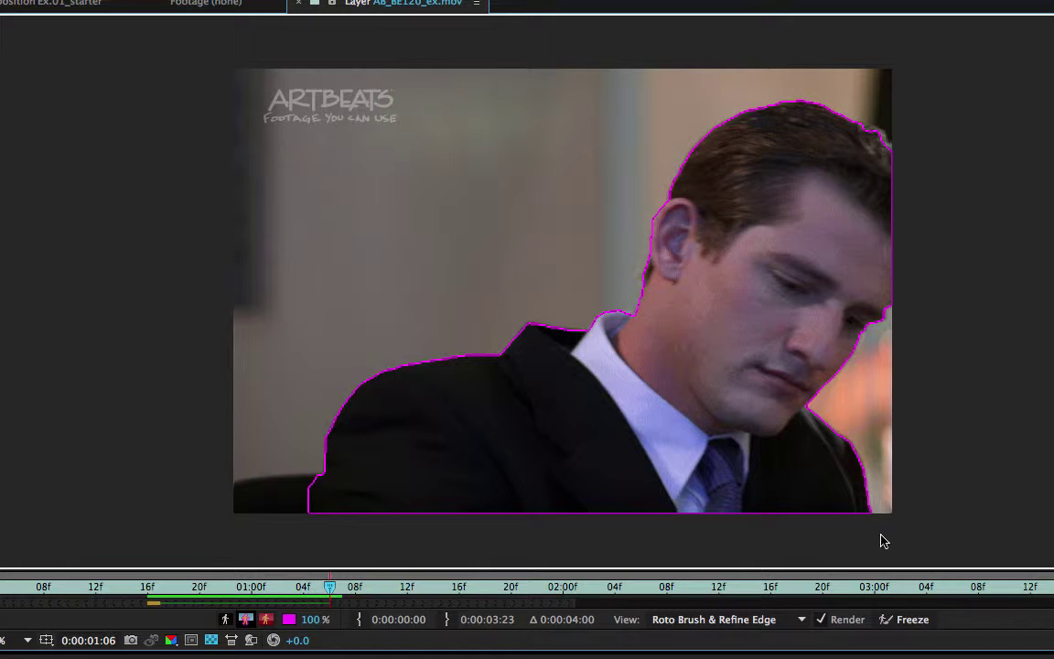
- Exclude the chair beside the sleeve at 0:00:01:07 with a background stroke and check the boundary through 0:00:01:09
key("Page_Down")
key("Page_Down")
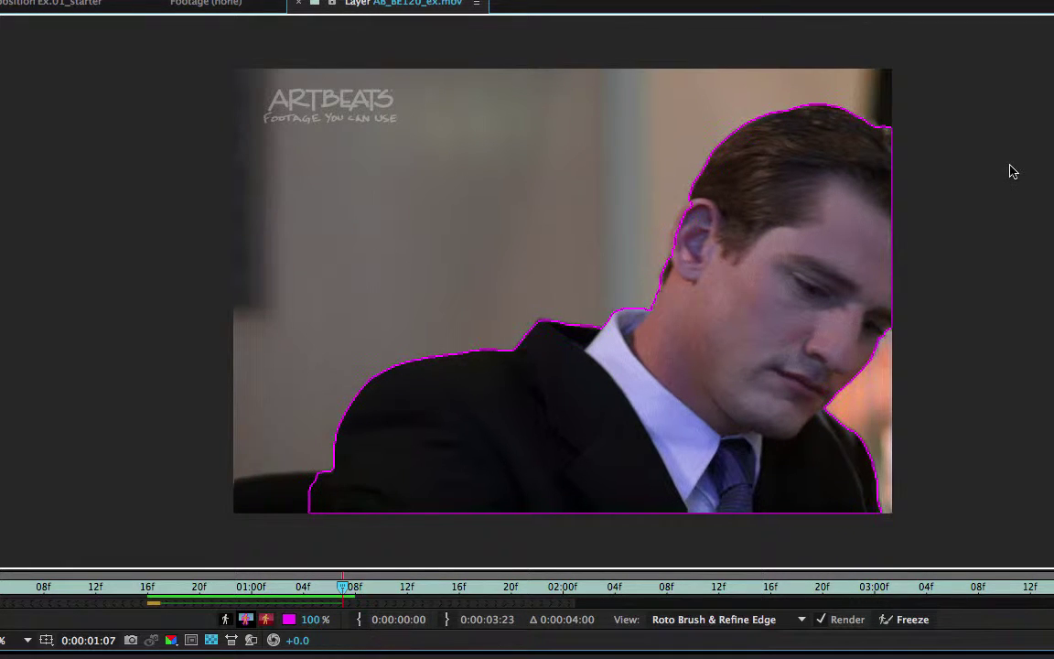
left_click_drag(322, 455, 323, 522)
key("Page_Down")
key("Page_Down")
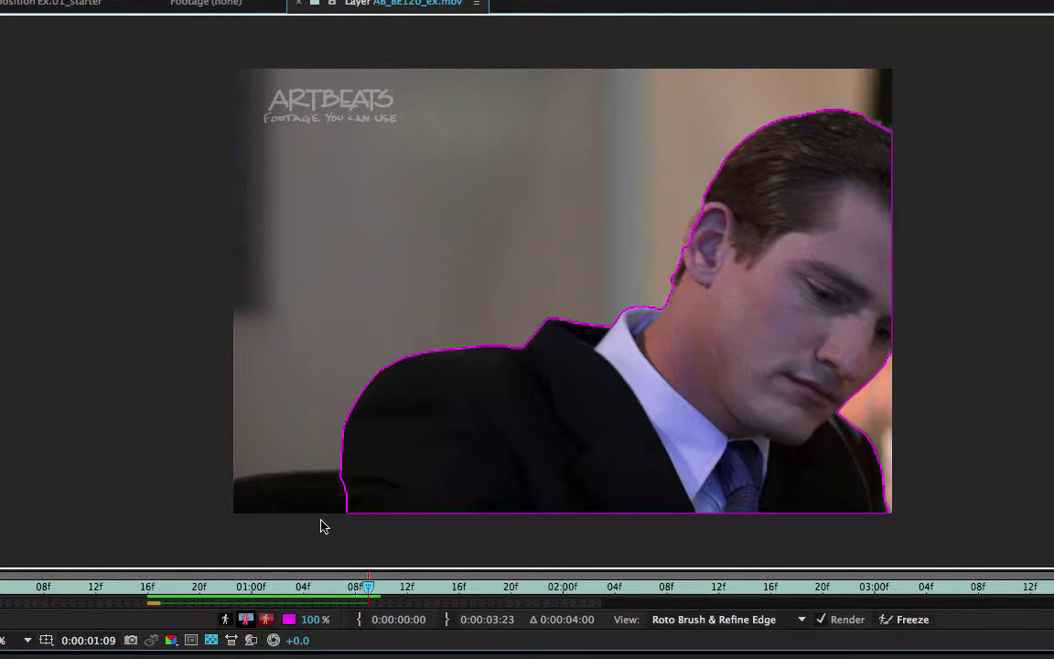
- Check the propagated boundary frame by frame from 0:00:01:09 through 0:00:01:23
key("Page_Down")
key("Page_Down")
key("Page_Down")
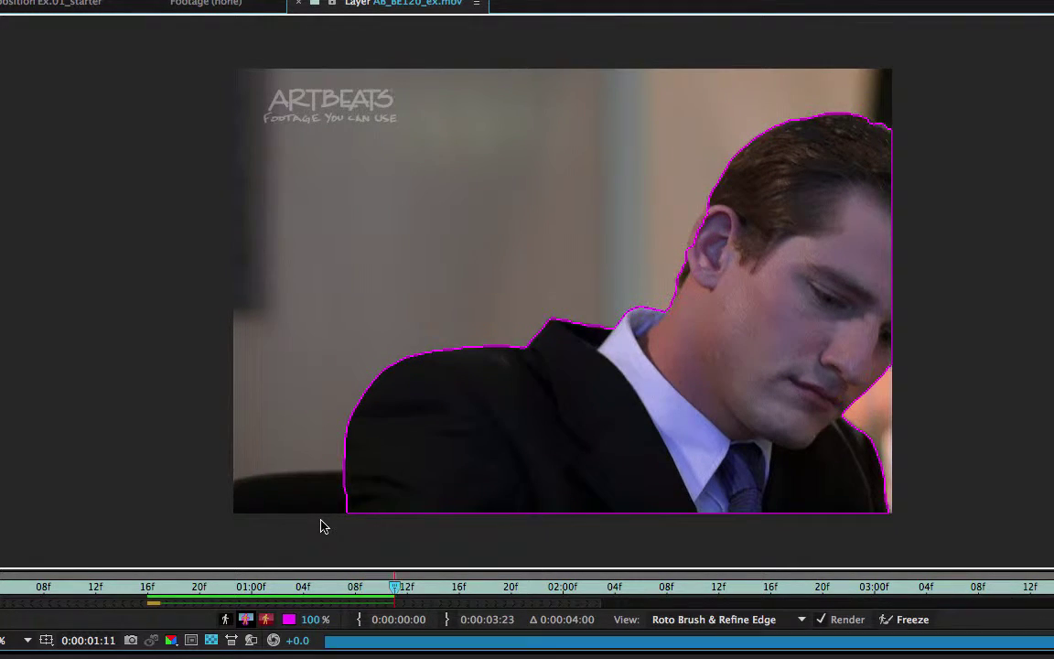
key("Page_Down")
key("Page_Down")
key("Page_Down")
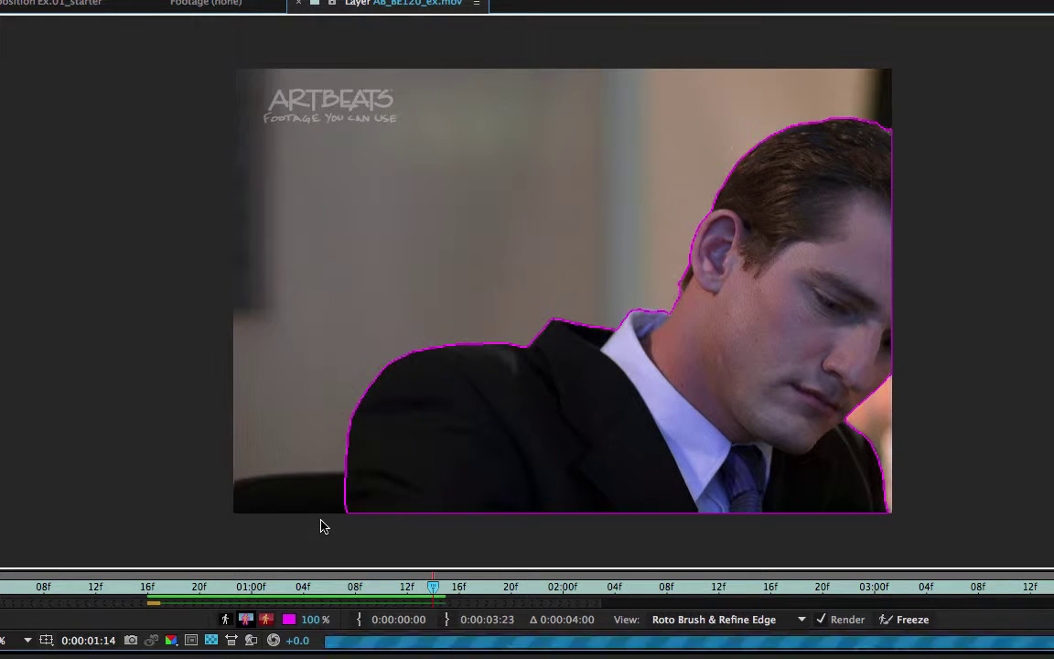
key("Page_Down")
key("Page_Down")
key("Page_Down")
key("Page_Down")
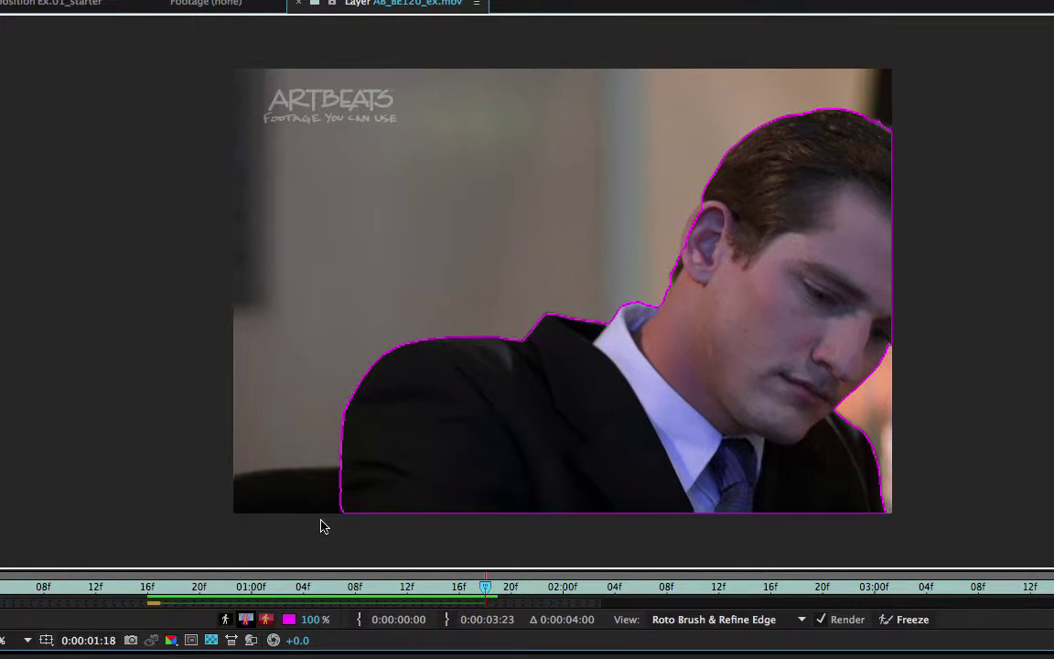
key("Page_Down")
key("Page_Down")
key("Page_Down")
key("Page_Down")
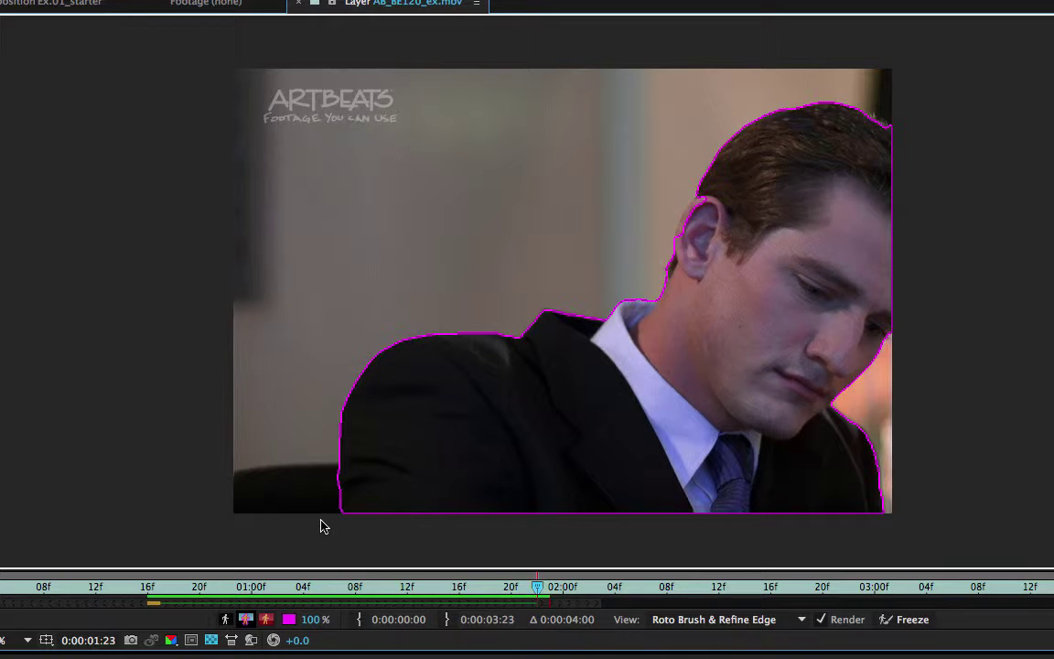
- Add the ear's outer edge to the foreground at 0:00:02:01 and exclude the excess background behind it with a background stroke
key("Page_Down")
key("Page_Down")
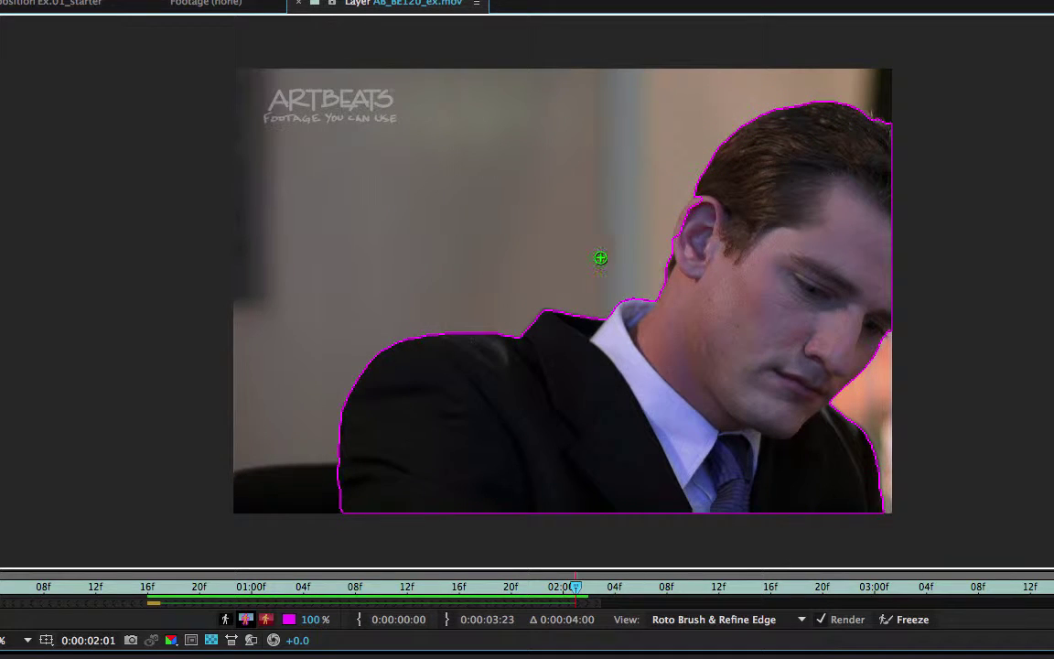
mouse_move(698, 202)
left_mouse_down()
mouse_move(679, 216)
mouse_move(676, 242)
left_mouse_up()
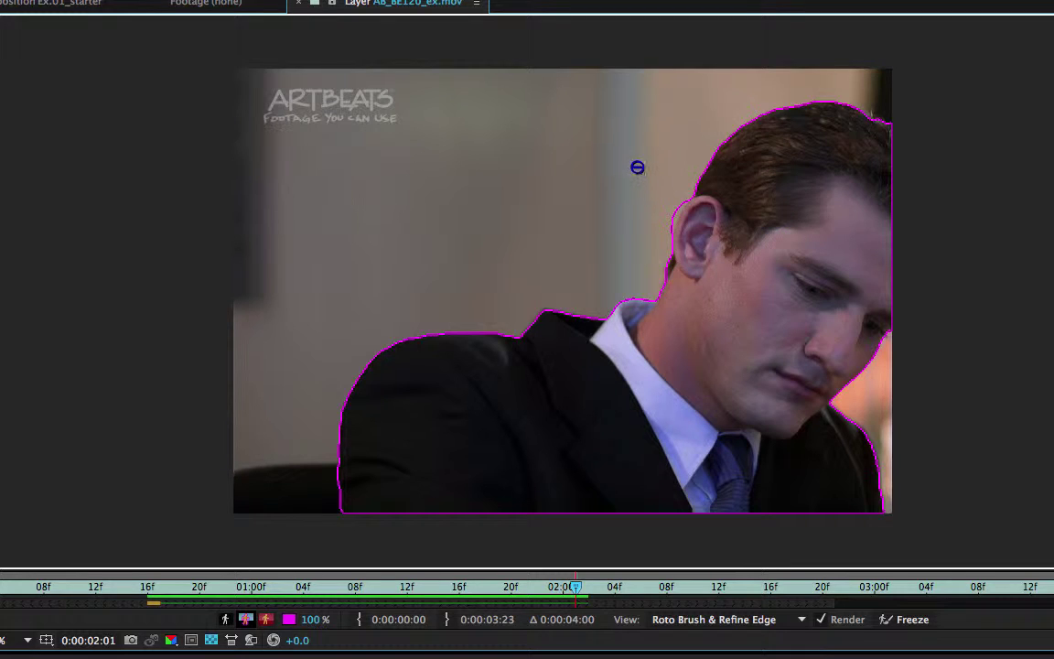
left_click_drag(678, 198, 672, 211)
- Trim the footage layer so that it starts at 0:00:00:16 and ends at 0:00:02:01
left_click(448, 620)
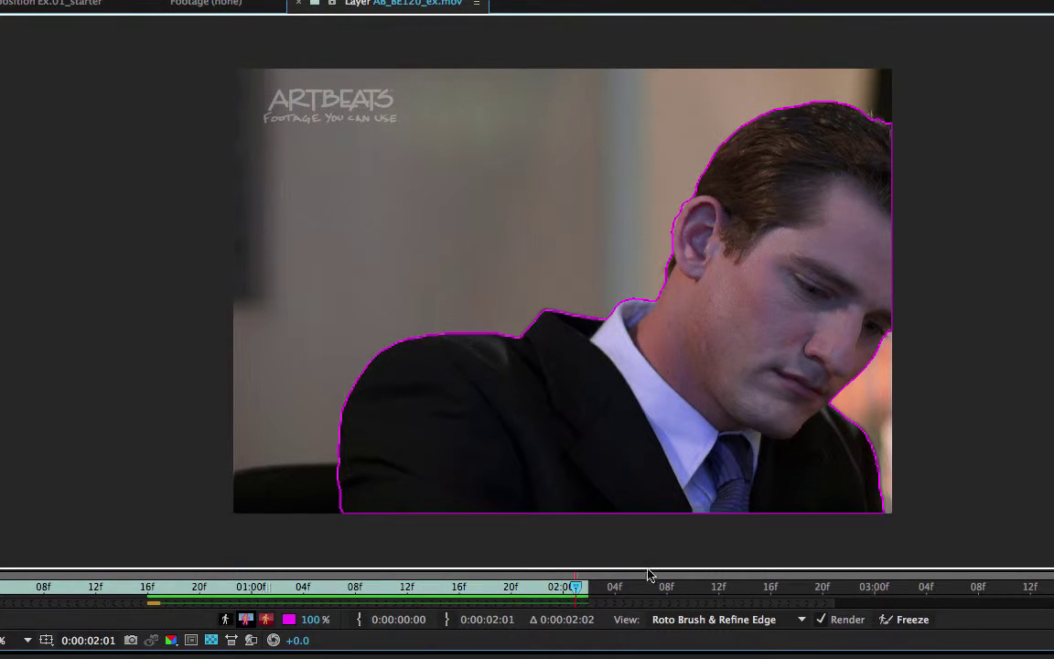
left_click_drag(573, 592, 142, 590)
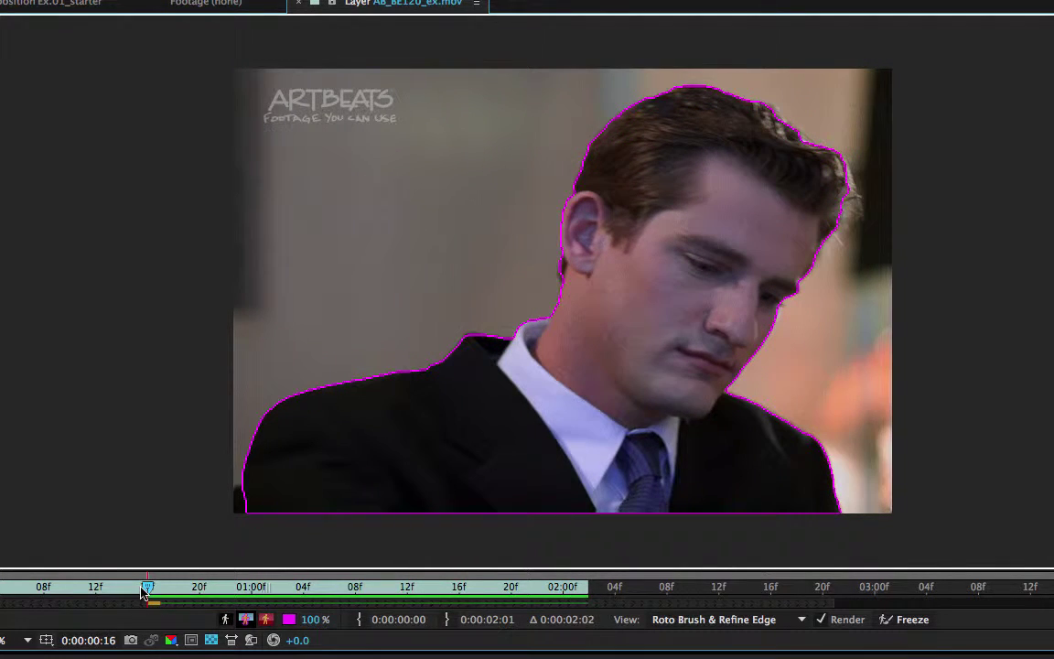
left_click(359, 622)
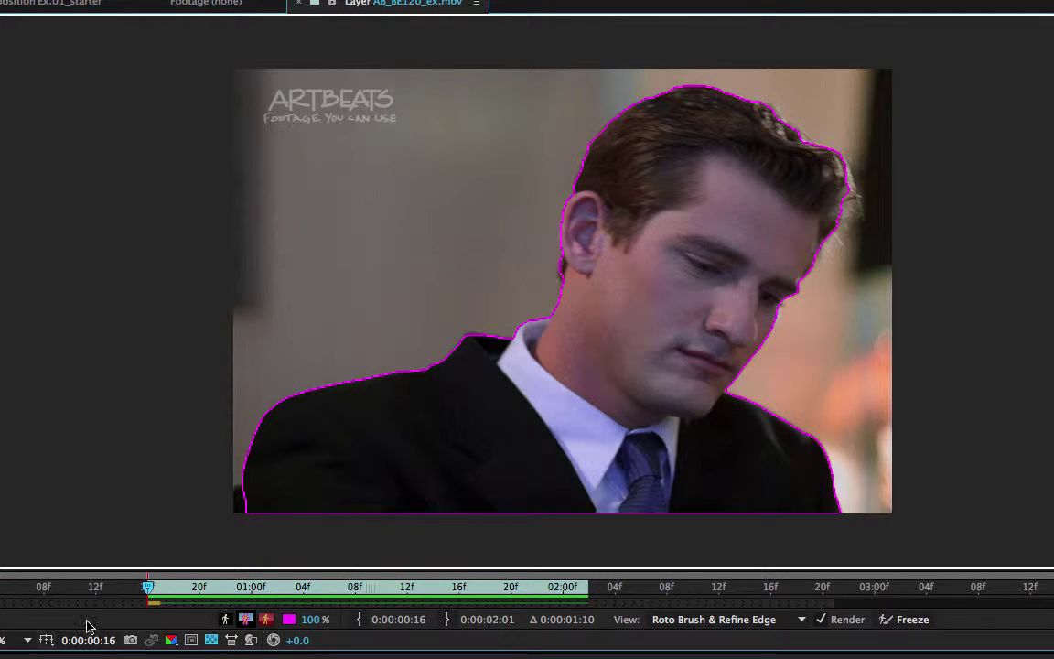
- Inspect the matte at 0:00:00:16 as alpha, alpha boundary, red alpha overlay and cutout on transparency
left_click(225, 619)
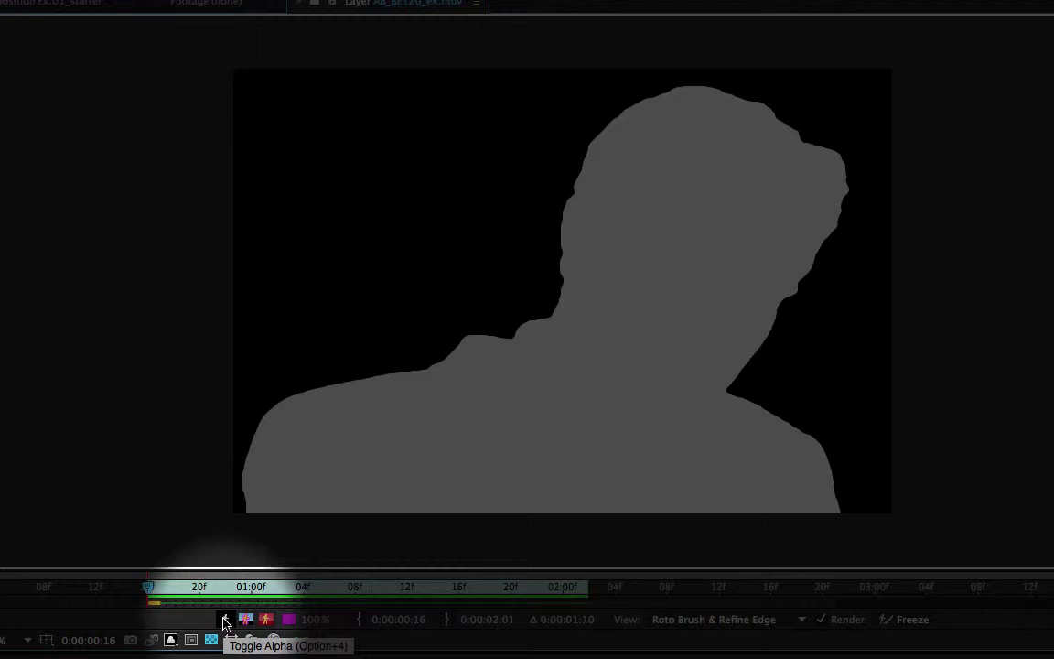
left_click(266, 620)
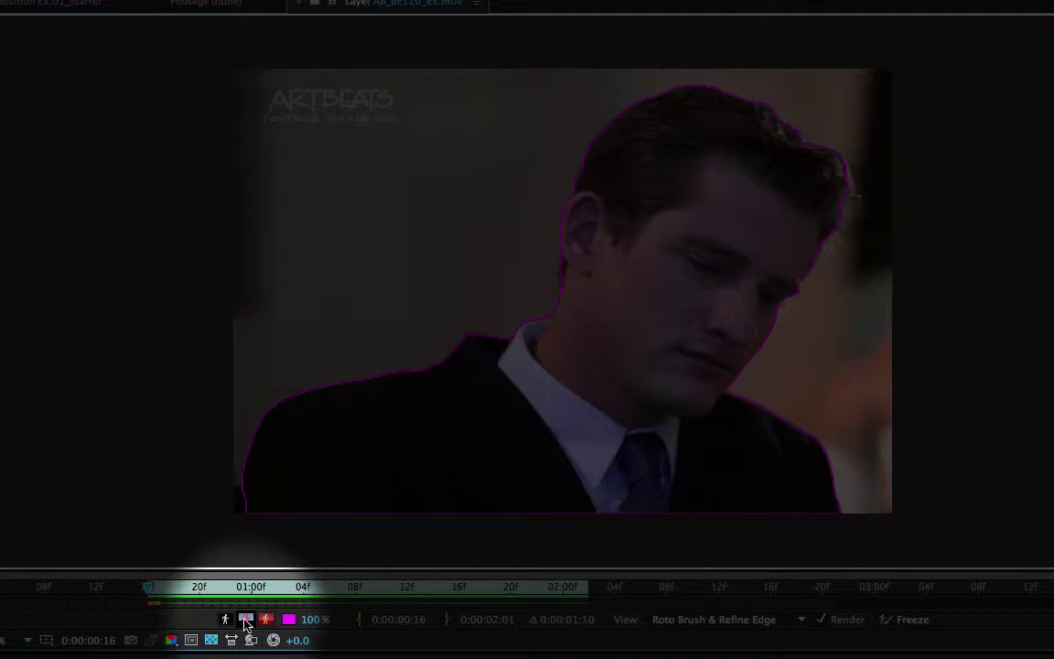
left_click(266, 623)
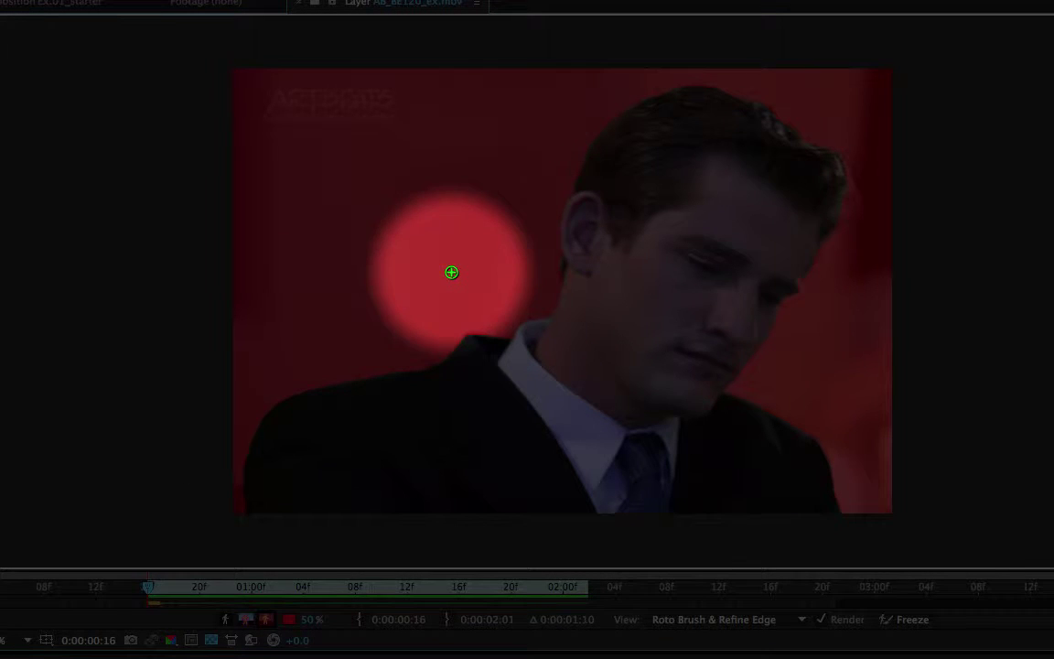
left_click(245, 620)
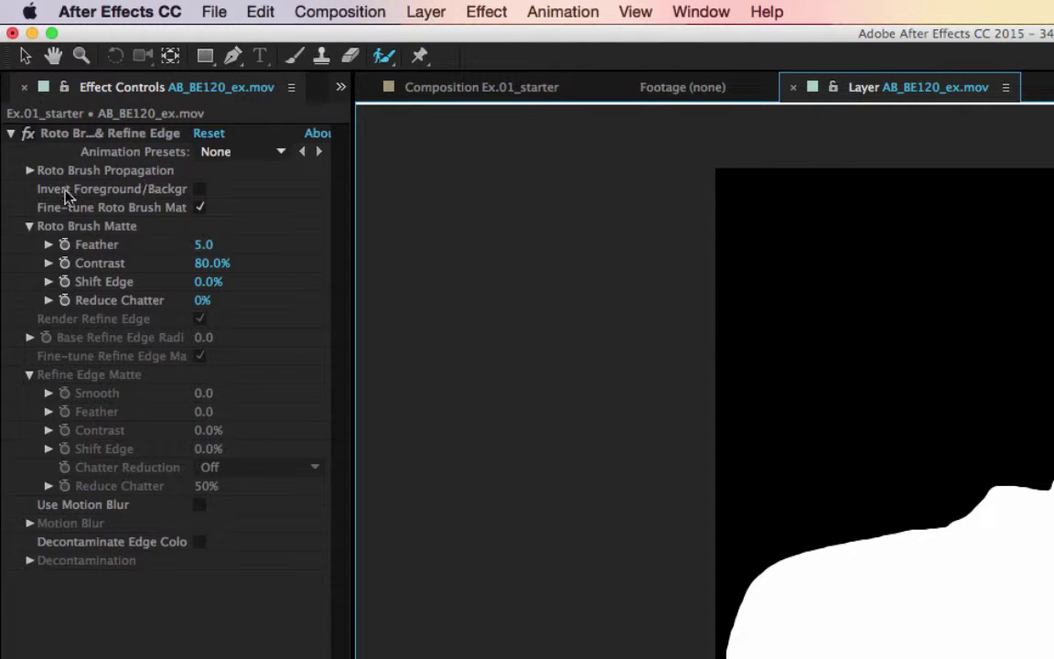
left_click(29, 228)
left_click(29, 226)
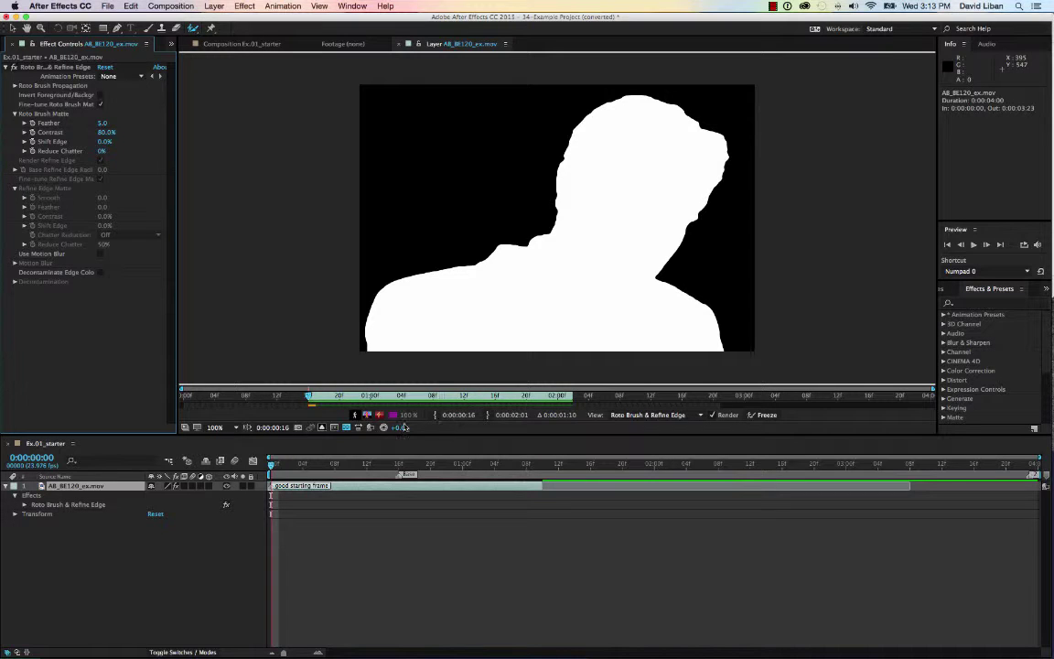
left_click(356, 417)
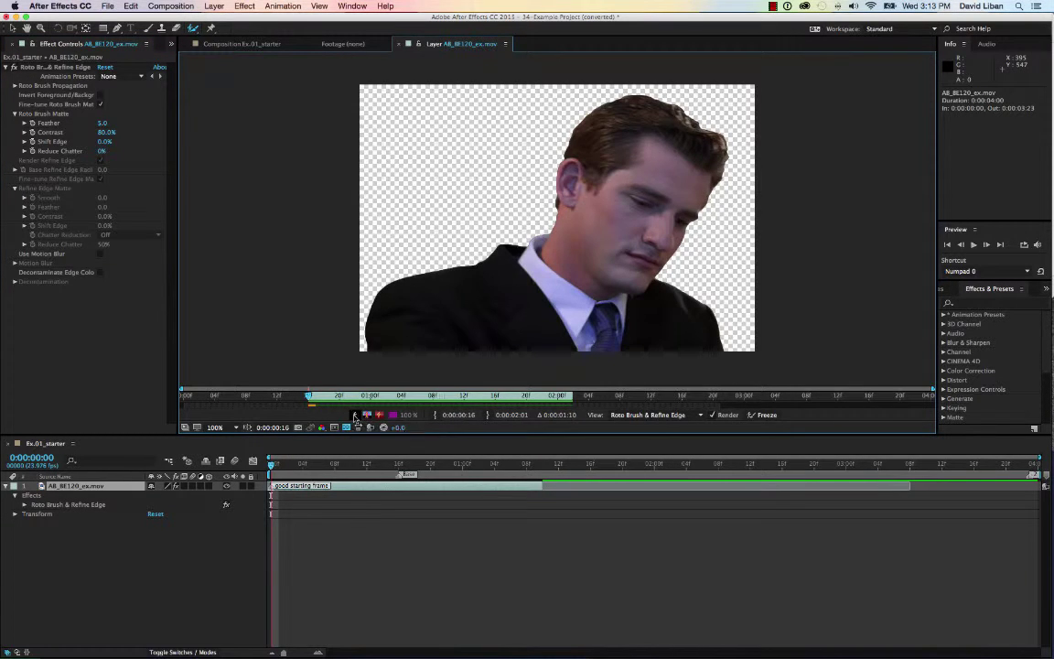
left_click(354, 417)
left_click(380, 416)
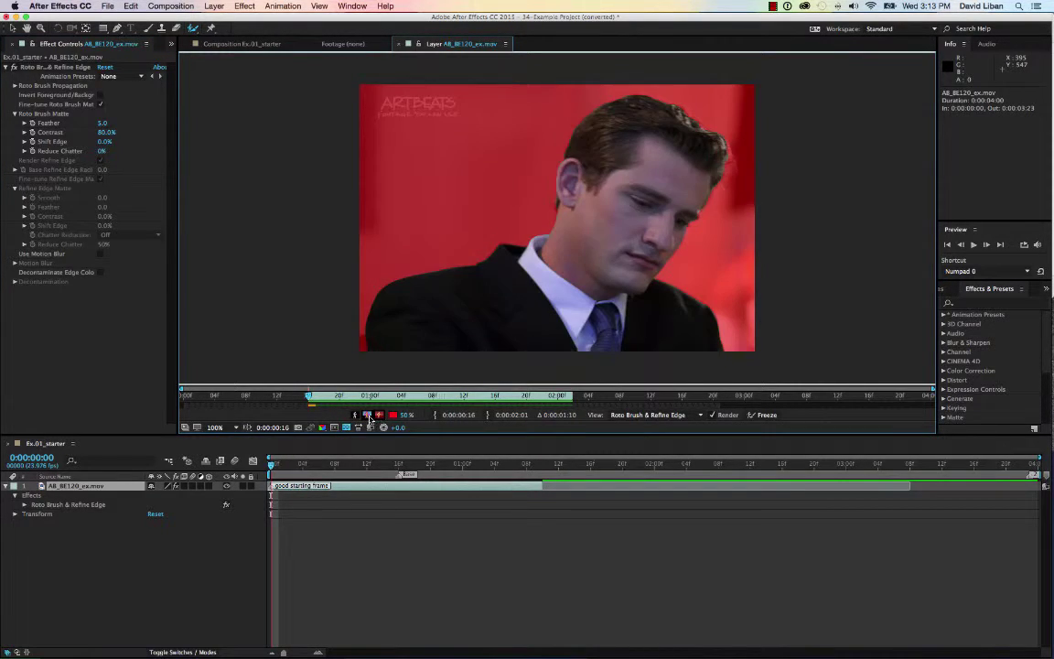
- Return to the alpha boundary view and freeze the Roto Brush and Refine Edge propagation
left_click(368, 416)
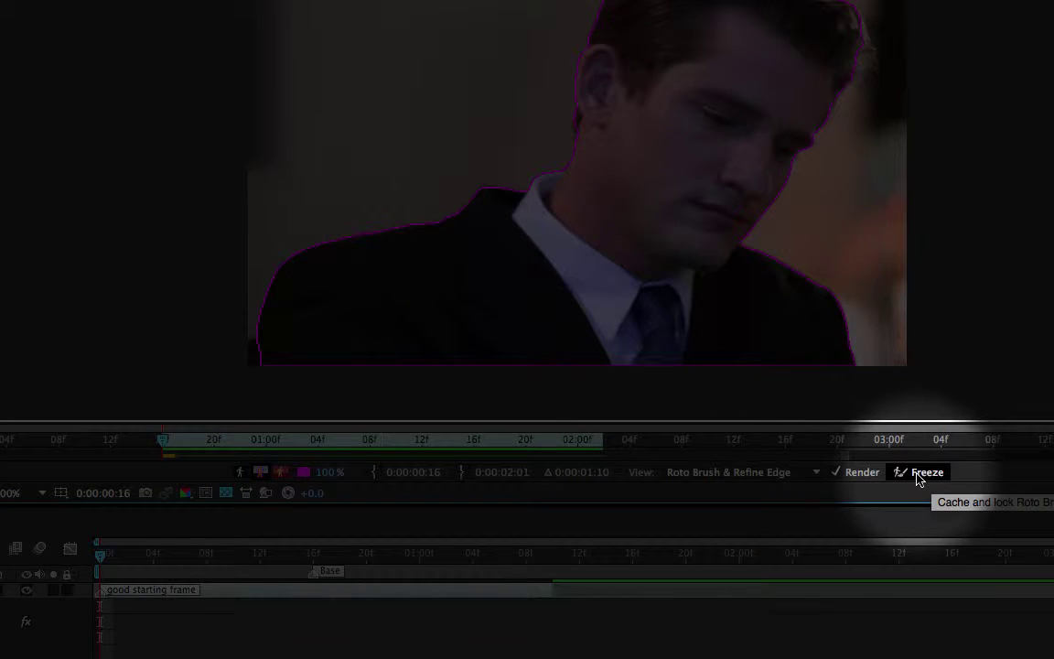
left_click(920, 475)
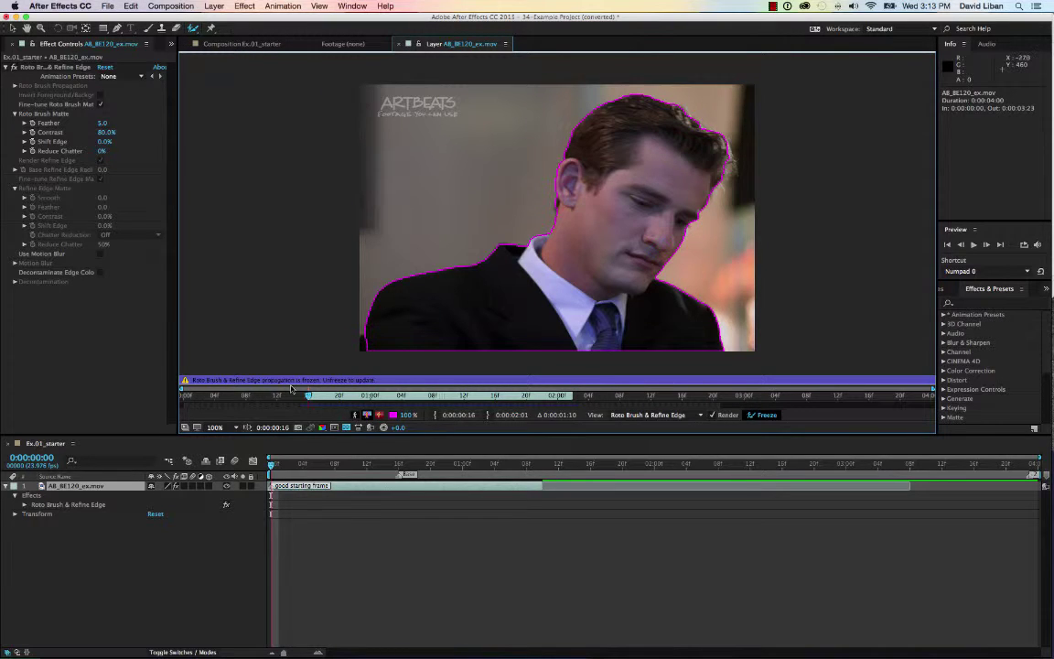
- Examine the frozen matte by alternating between the alpha boundary, alpha and red overlay views
left_click(367, 415)
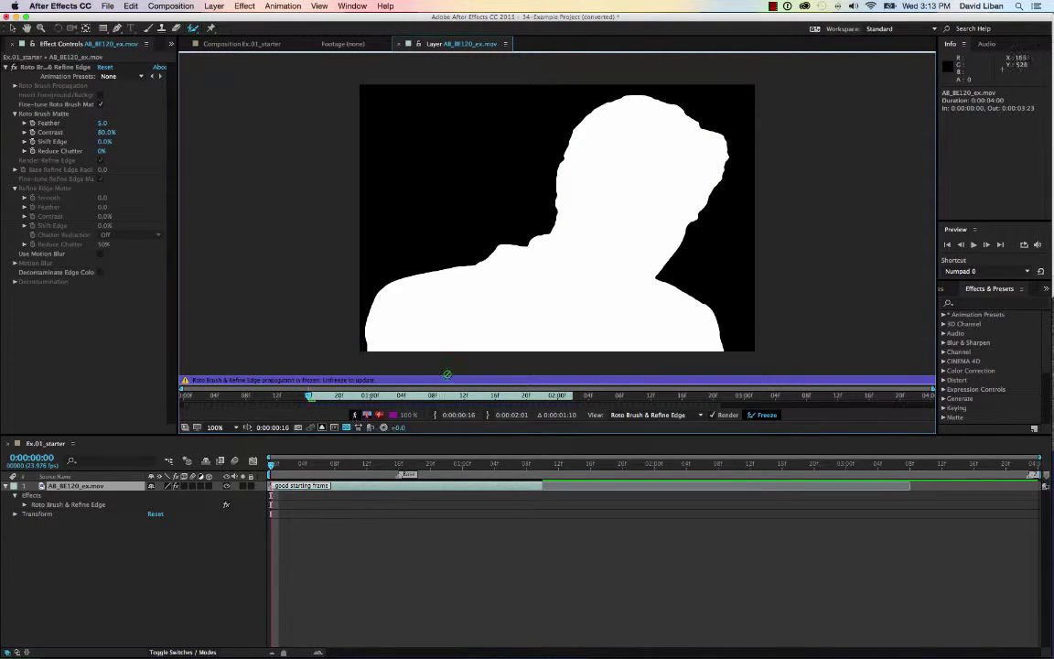
left_click(368, 415)
left_click(380, 416)
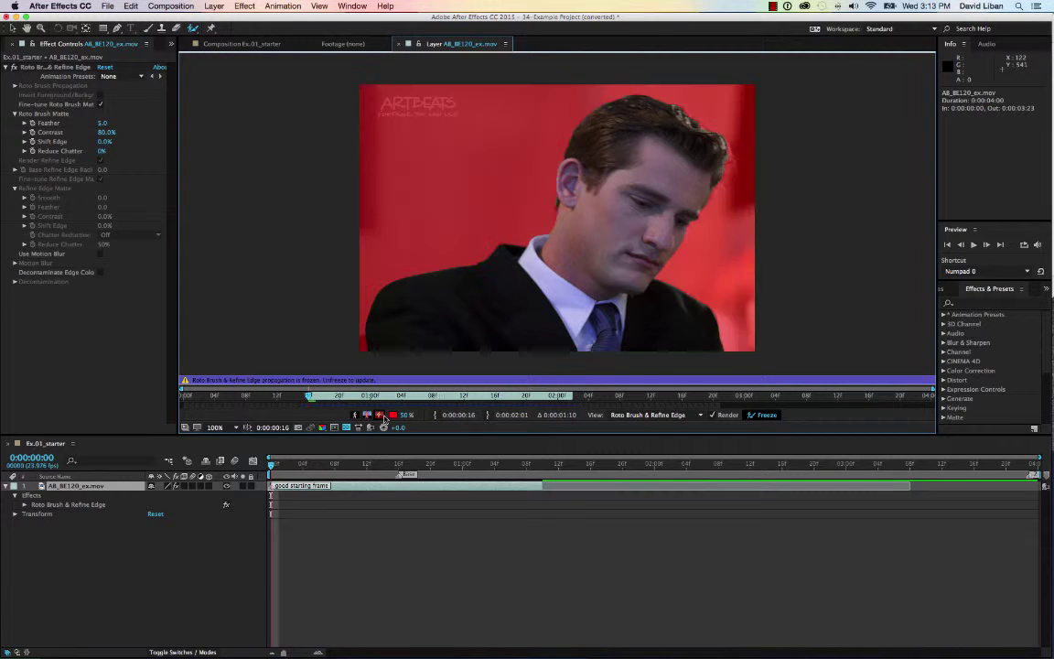
left_click(367, 415)
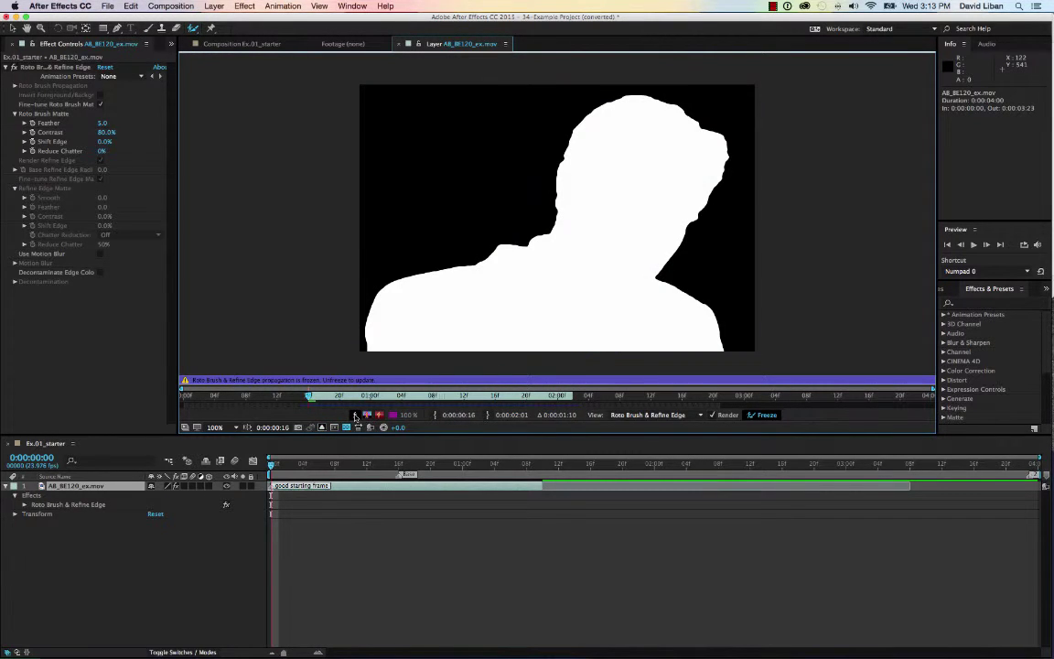
left_click(379, 416)
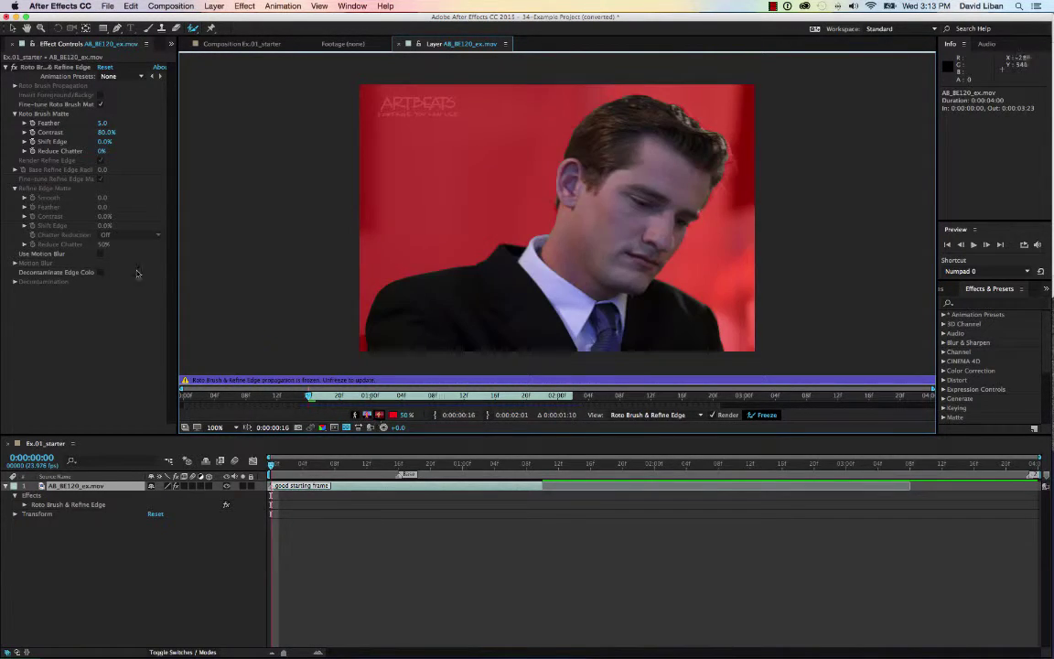
- Switch to the Ex.01_starter composition view and bring up the list of project items
left_click(255, 44)
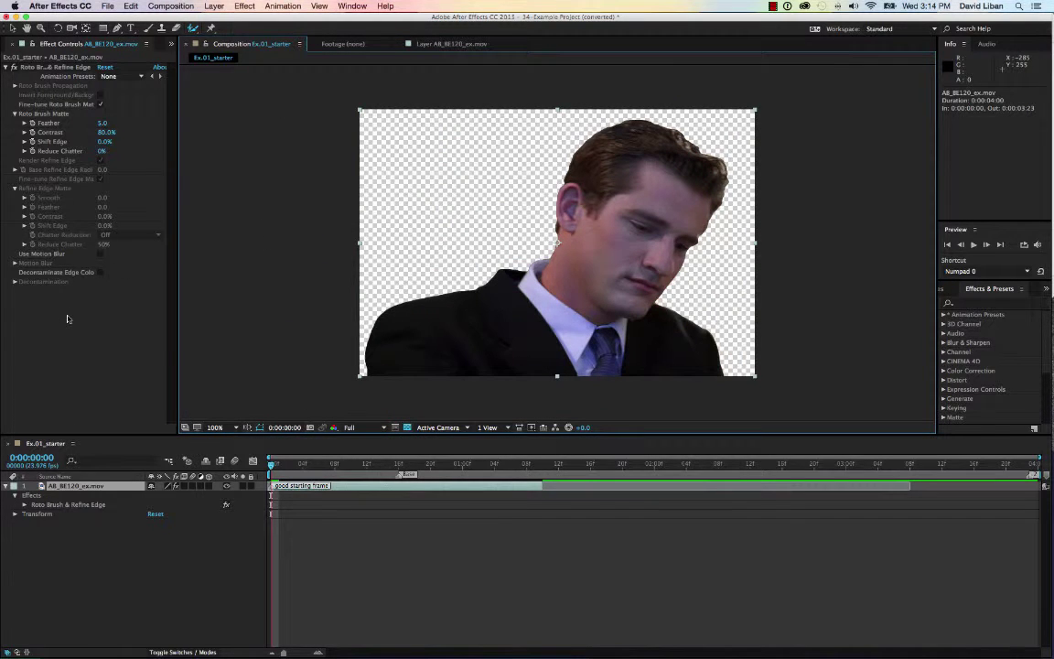
left_click(171, 44)
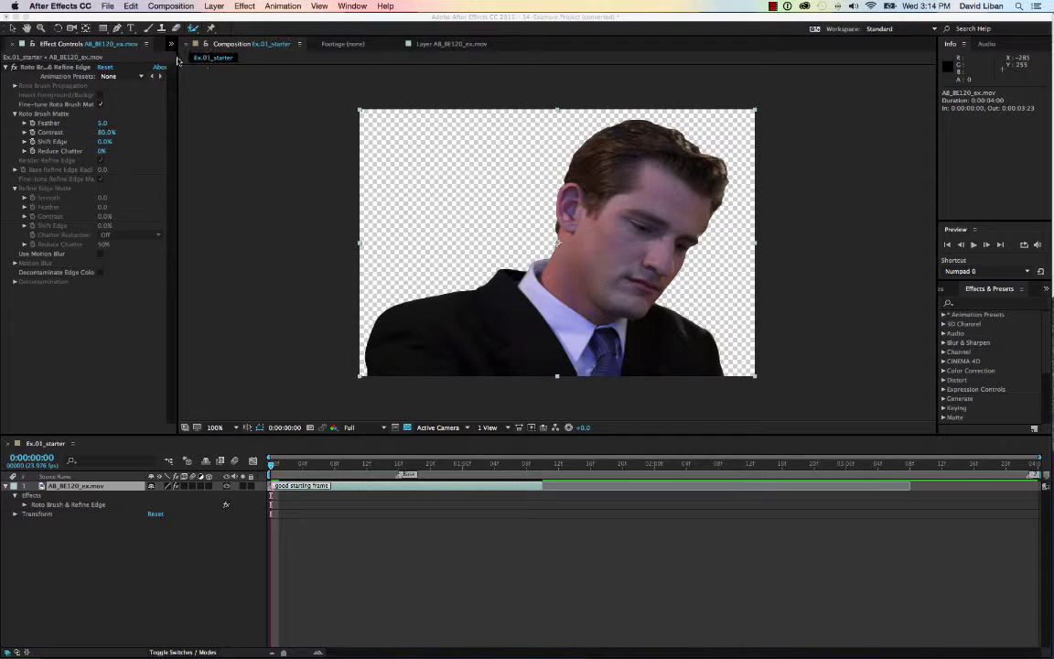
left_click(176, 56)
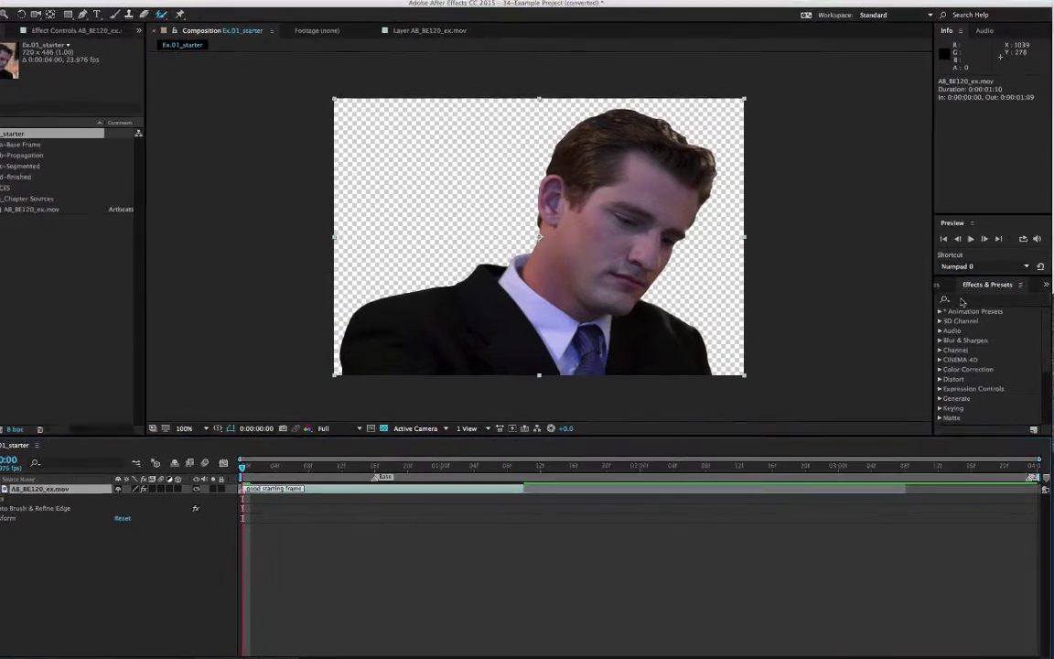
- Search the effects for "matt" and apply Refine Hard Matte to the AB_BE120_ex.mov layer
left_click(965, 302)
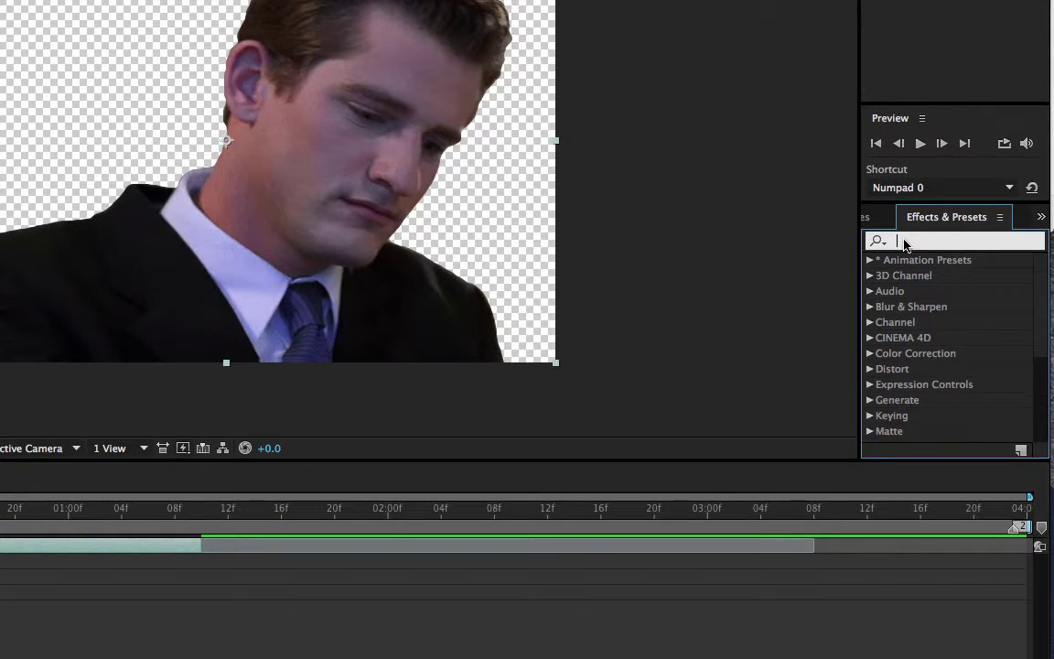
type("m")
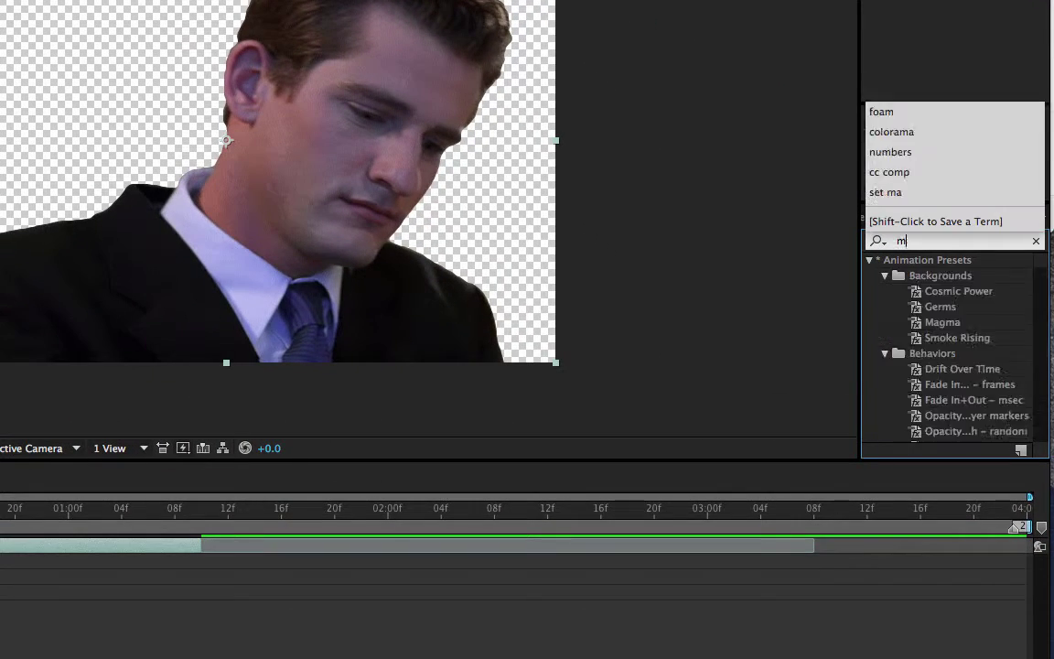
type("att")
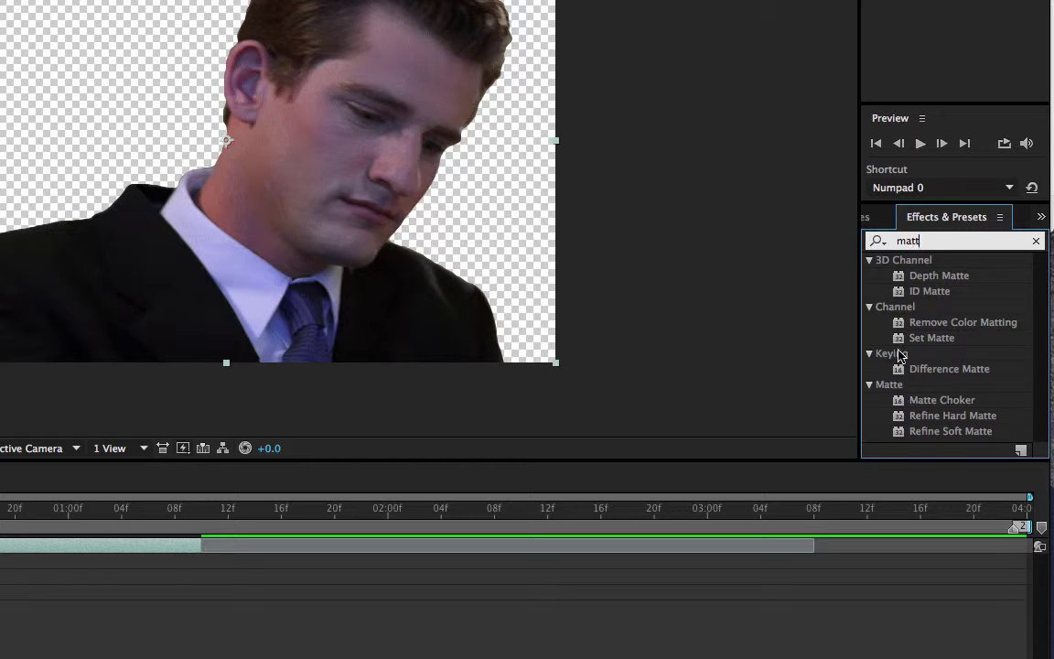
left_click(898, 417)
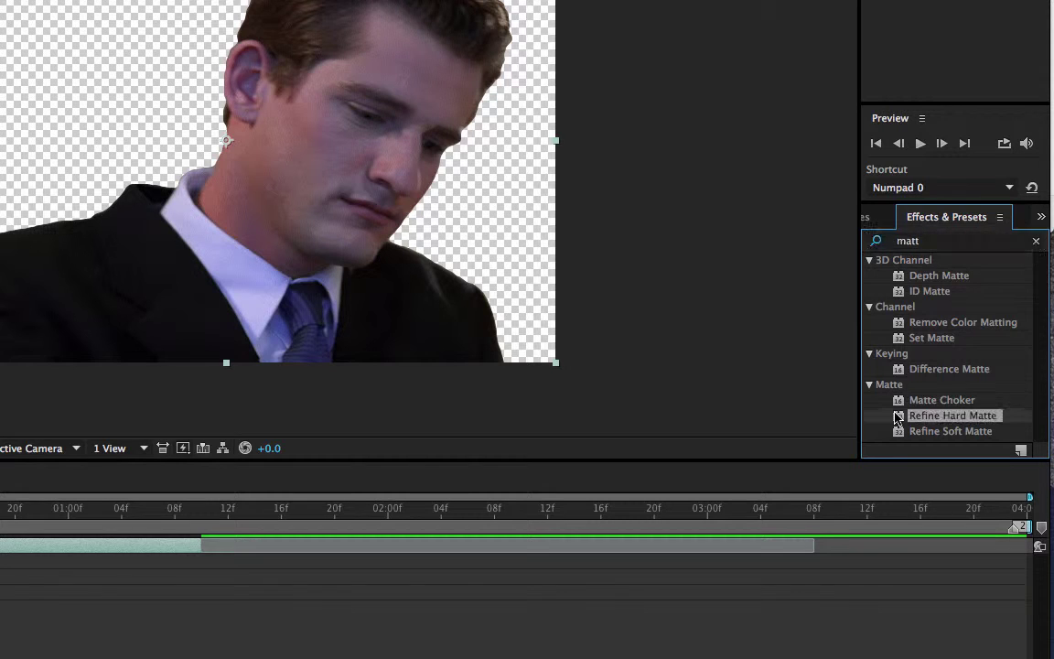
left_click_drag(893, 417, 169, 553)
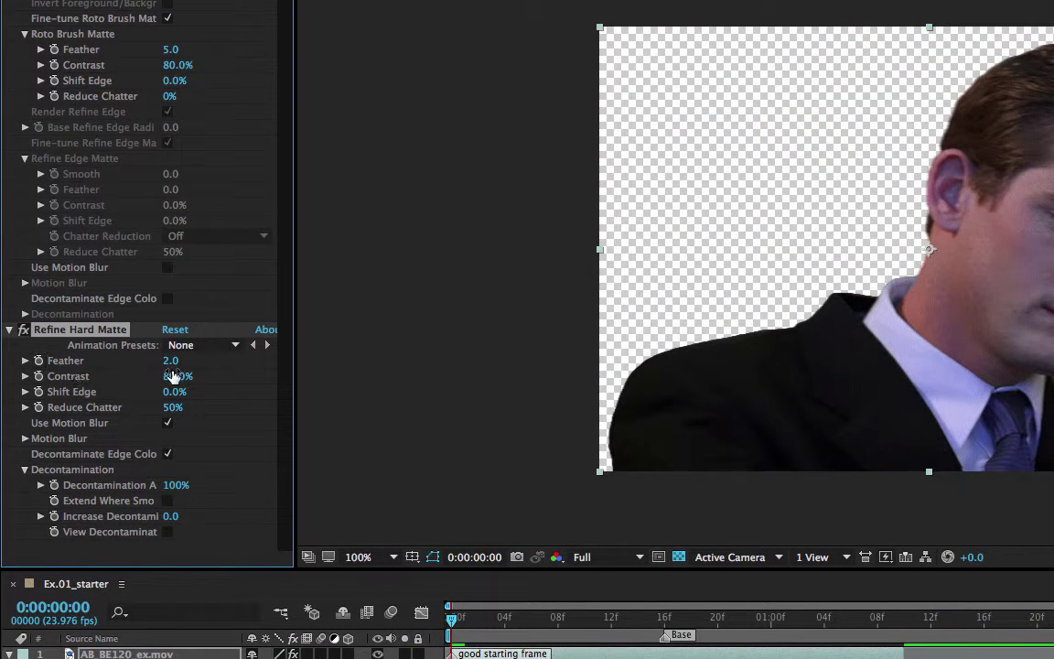
- Set Refine Hard Matte's Feather to 10.9 and display the composition's alpha channel
left_click_drag(207, 363, 257, 371)
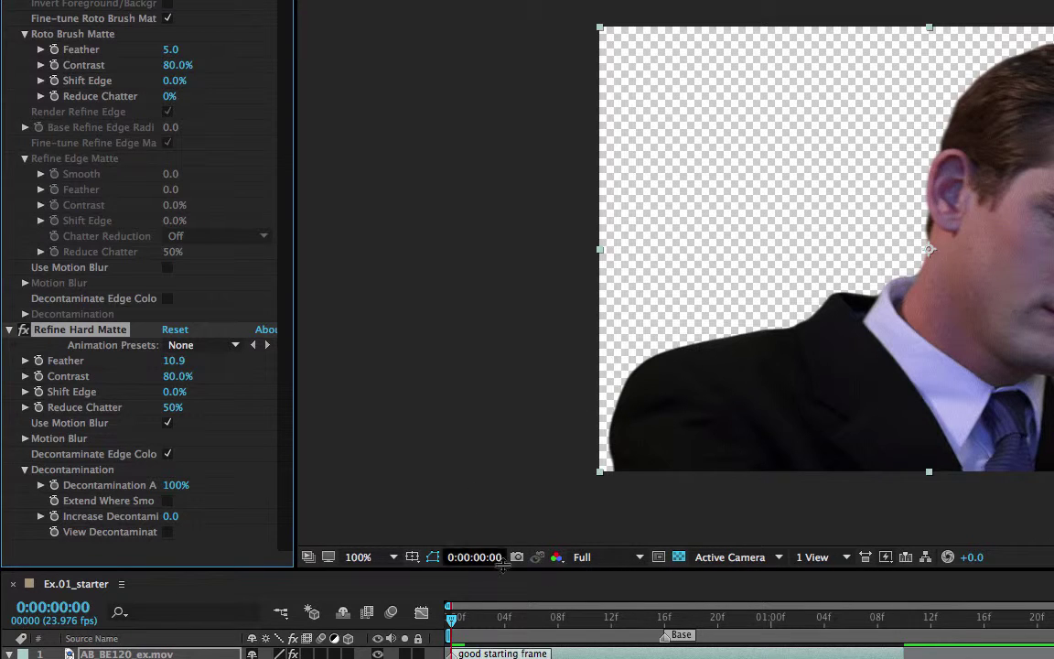
left_click(556, 558)
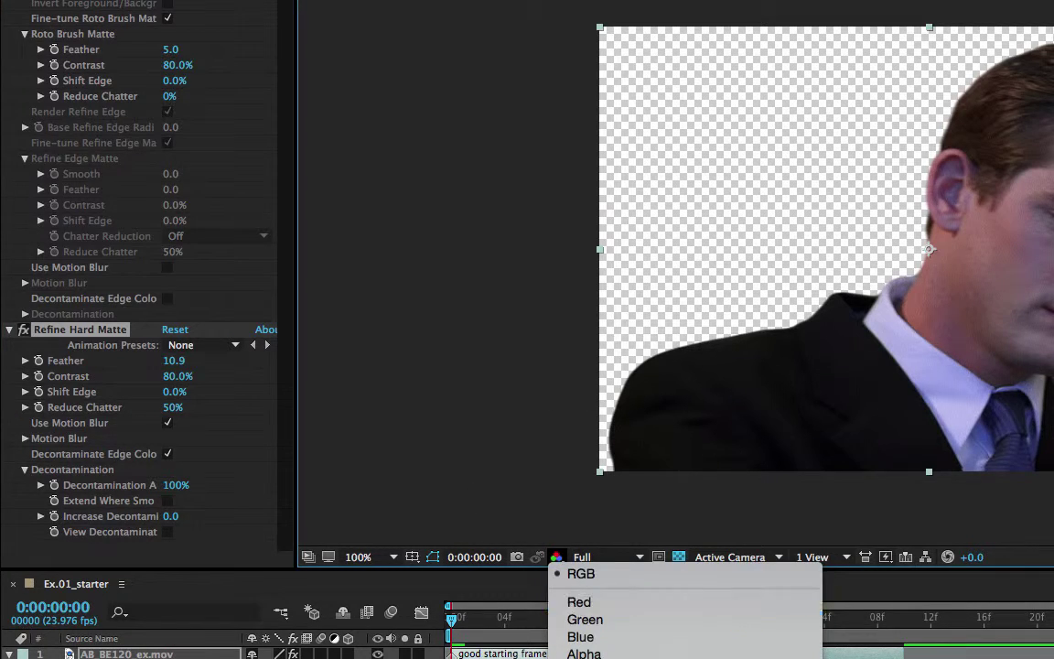
left_click(583, 654)
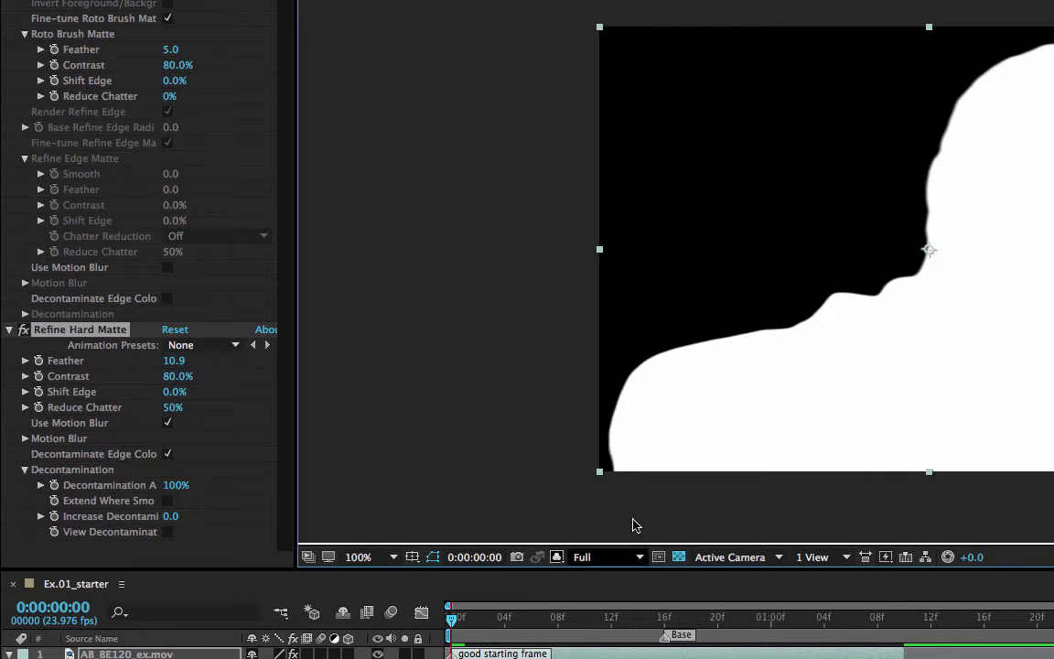
- Compare the matte edge with and without Refine Hard Matte, and set its Feather to 12.8 and Contrast to 78.6%
left_click(24, 330)
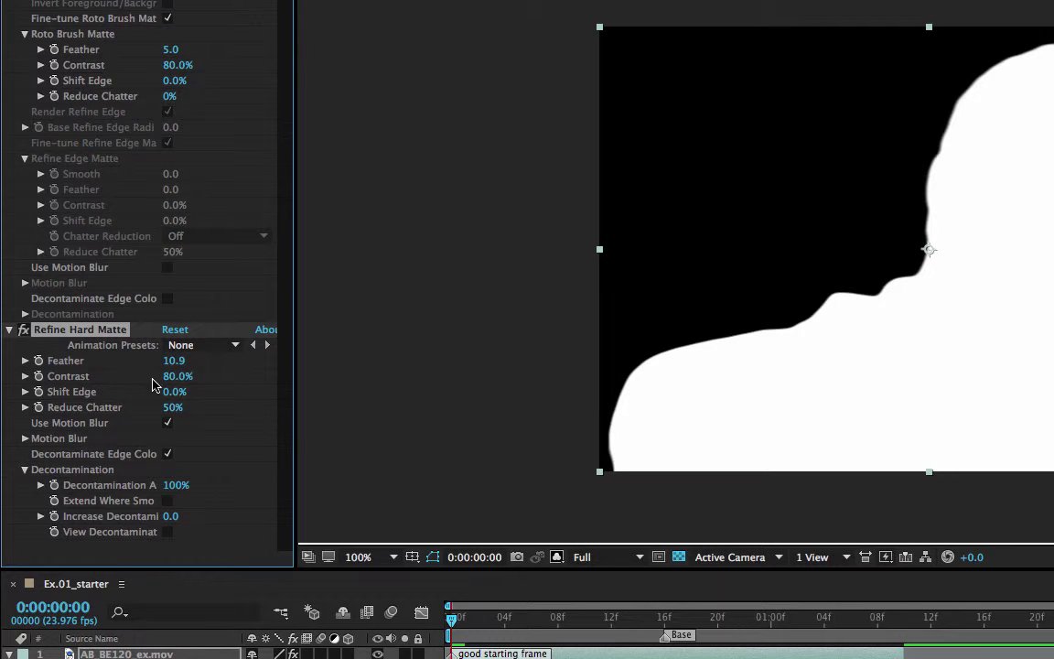
left_click_drag(154, 376, 182, 360)
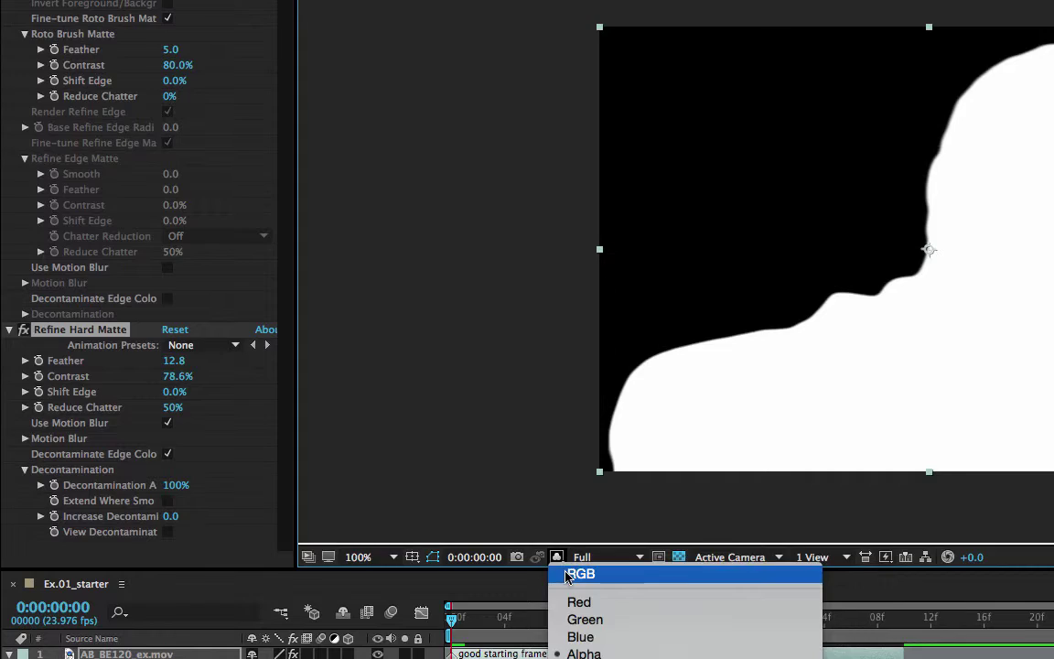
- Return the composition view to RGB and add AB_DigitalAire.mov from the project beneath the AB_BE120_ex.mov layer
left_click(577, 573)
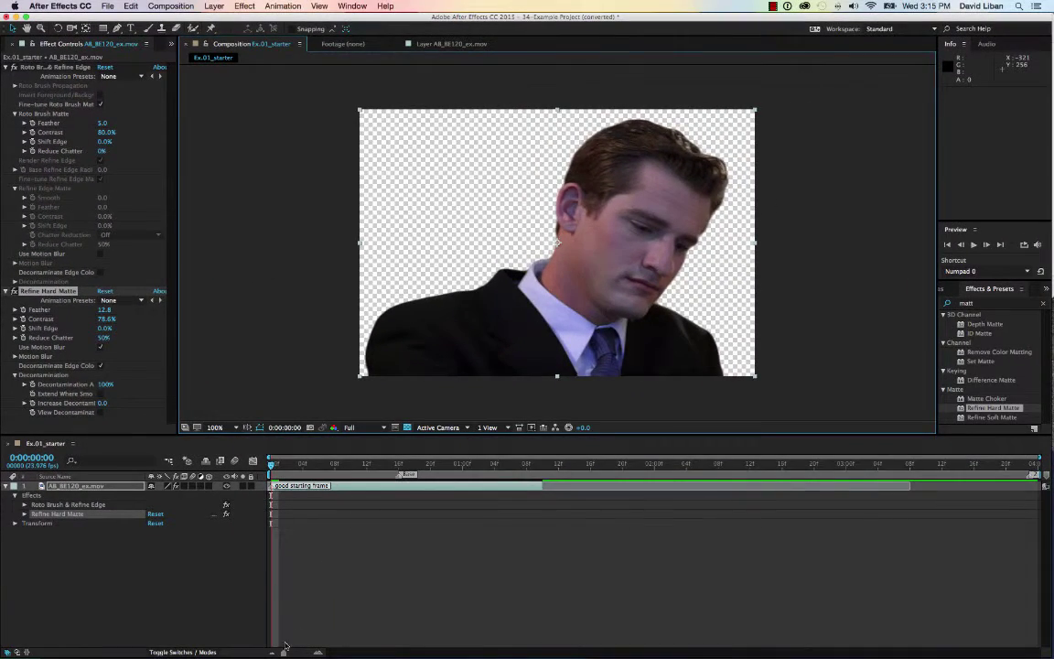
left_click(212, 567)
left_click(170, 43)
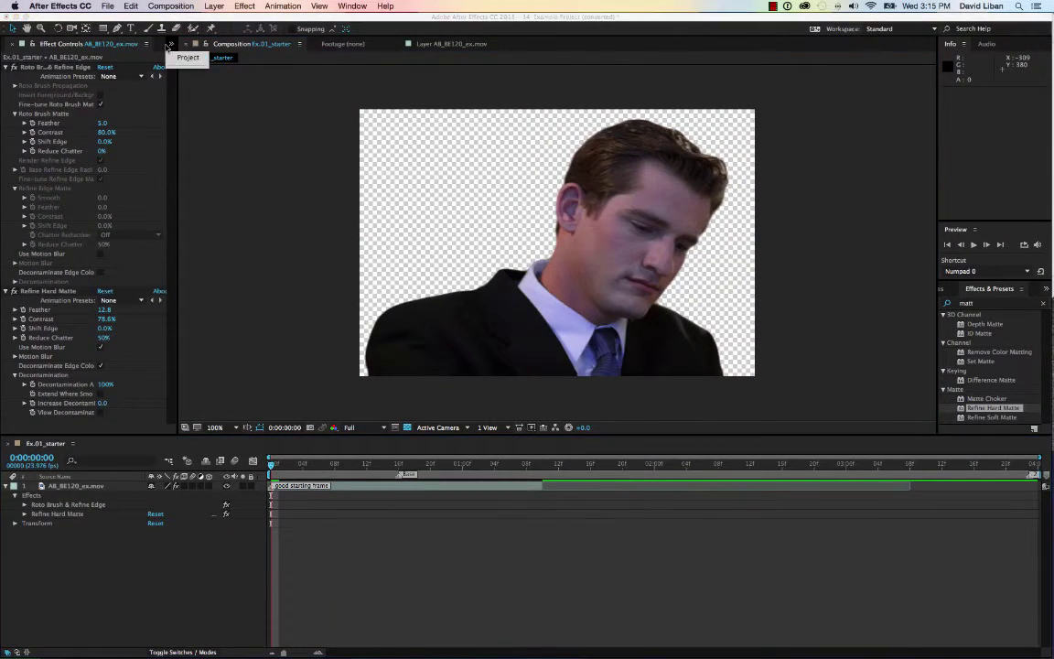
left_click(220, 53)
left_click_drag(51, 143, 166, 608)
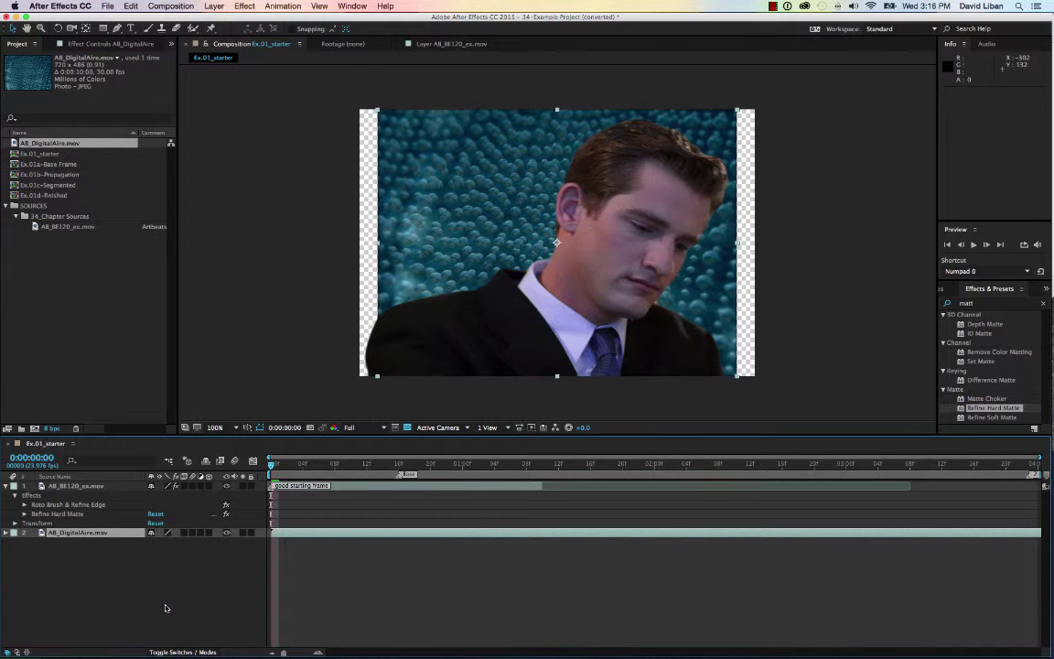
- Scale the AB_DigitalAire.mov layer to 147% to fill the frame, and bring up the effect settings of AB_BE120_ex.mov
key("s")
left_click_drag(186, 542, 240, 542)
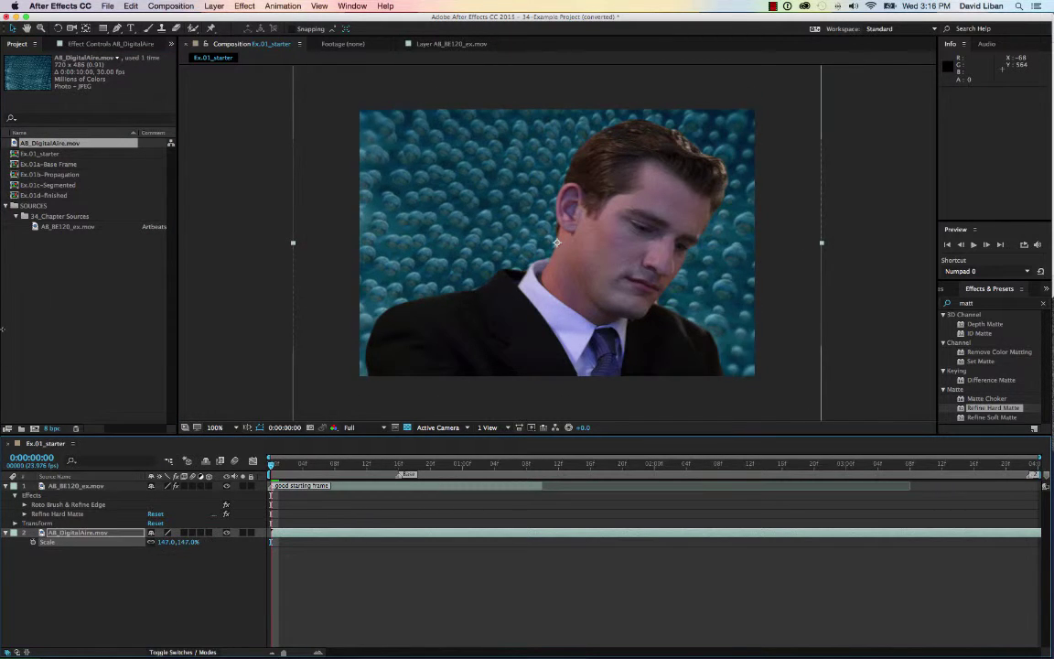
left_click(95, 486)
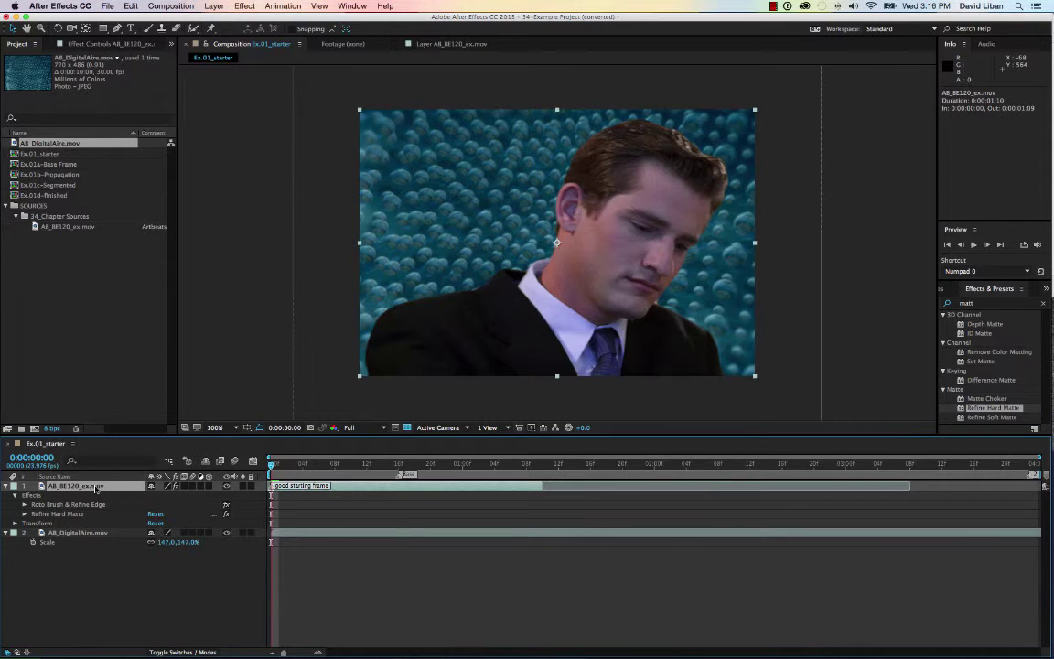
left_click(113, 45)
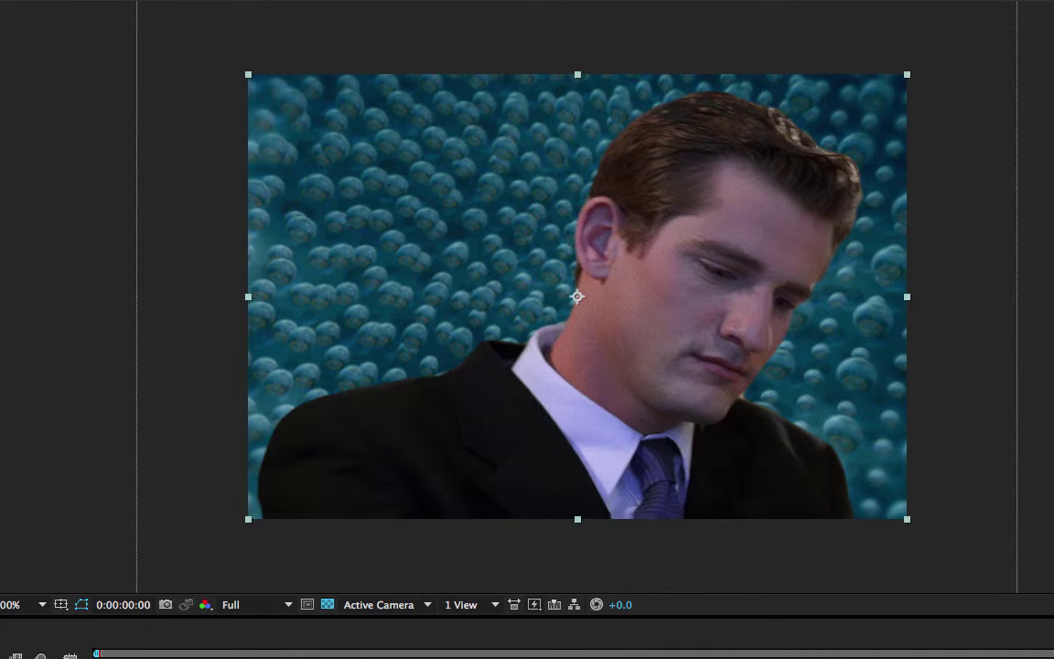
- Preview the man over the new background and shift the AB_BE120_ex.mov layer slightly upward
key("space")
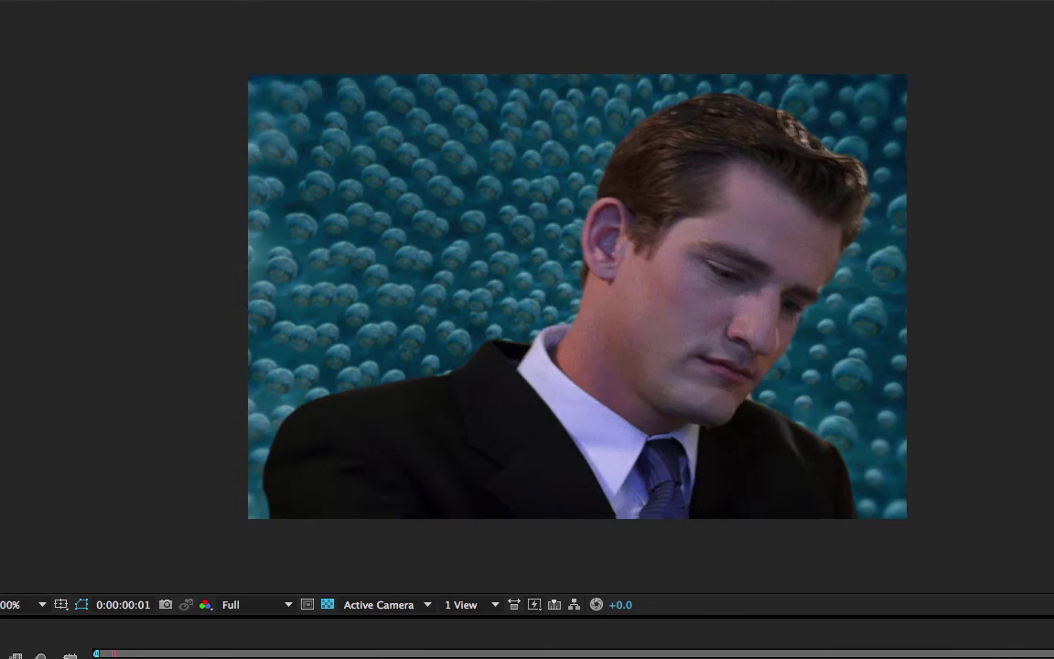
key("space")
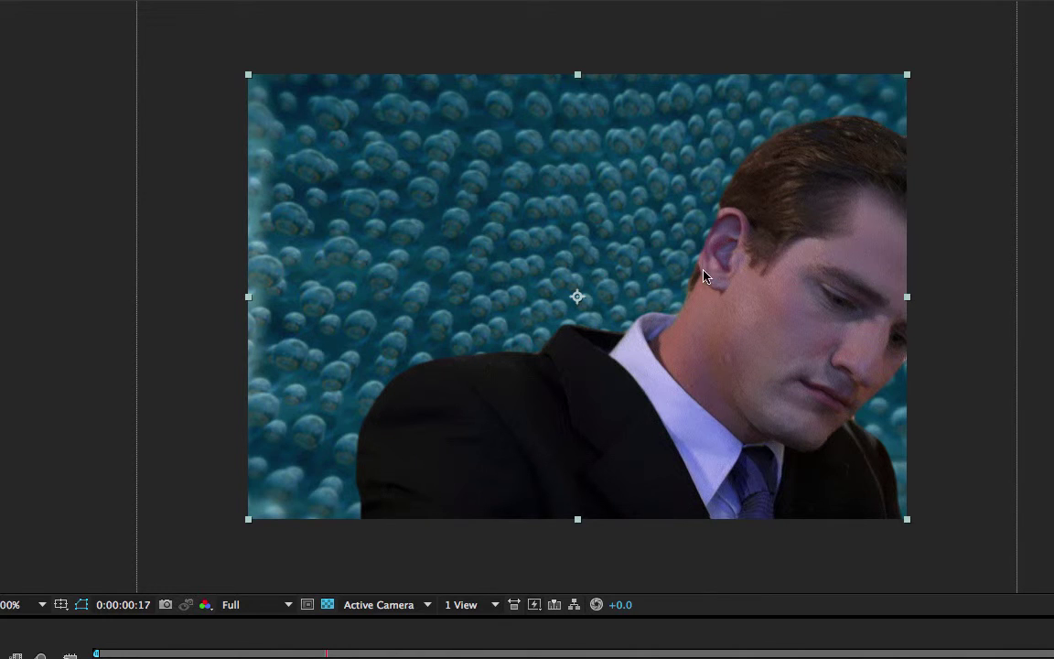
key("shift+Up")
key("shift+Up")
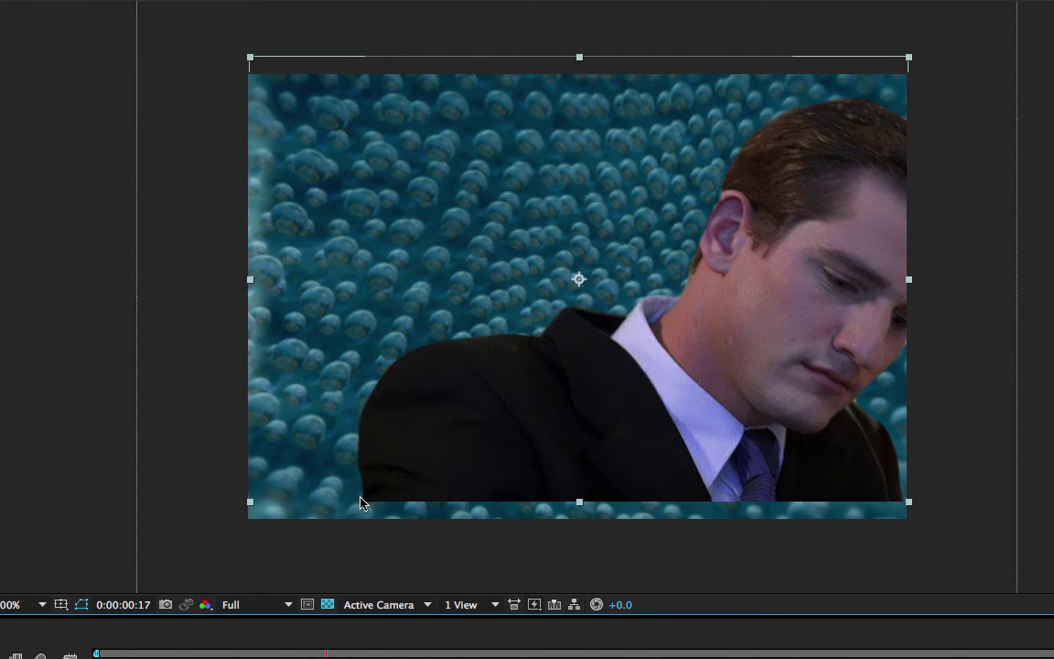
- Play the composite and step back through its frames to examine the man's matte edge and the layer's lower edge
key("space")
key("space")
key("space")
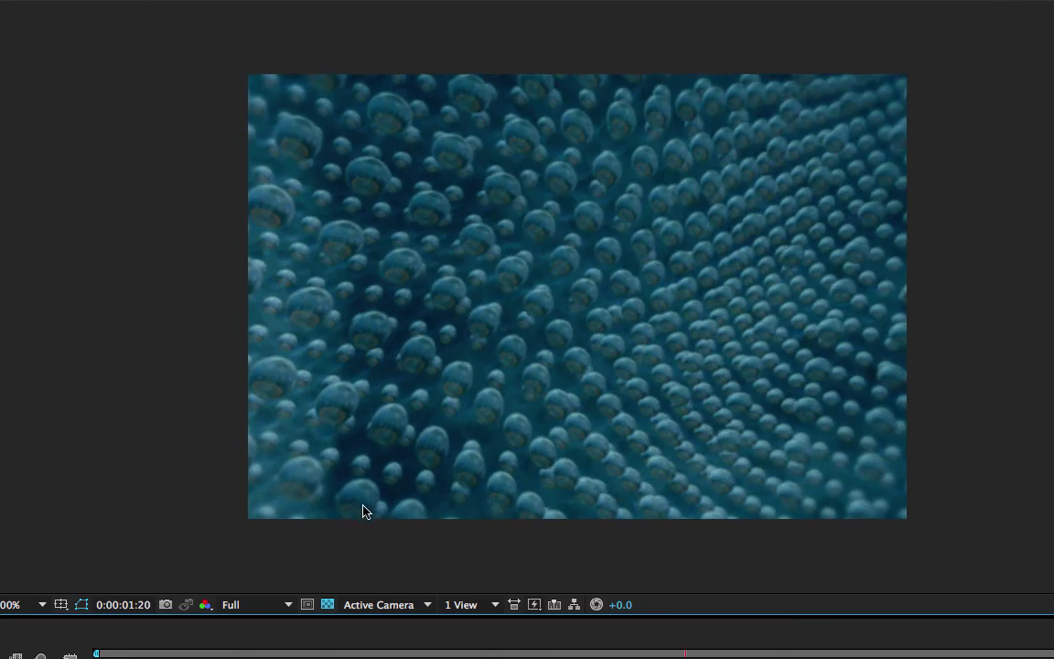
key("Page_Up")
key("Page_Up")
key("Page_Up")
key("Page_Up")
key("Page_Up")
key("Page_Up")
key("Page_Up")
key("Page_Up")
key("Page_Up")
key("Page_Up")
key("Page_Up")
key("Page_Up")
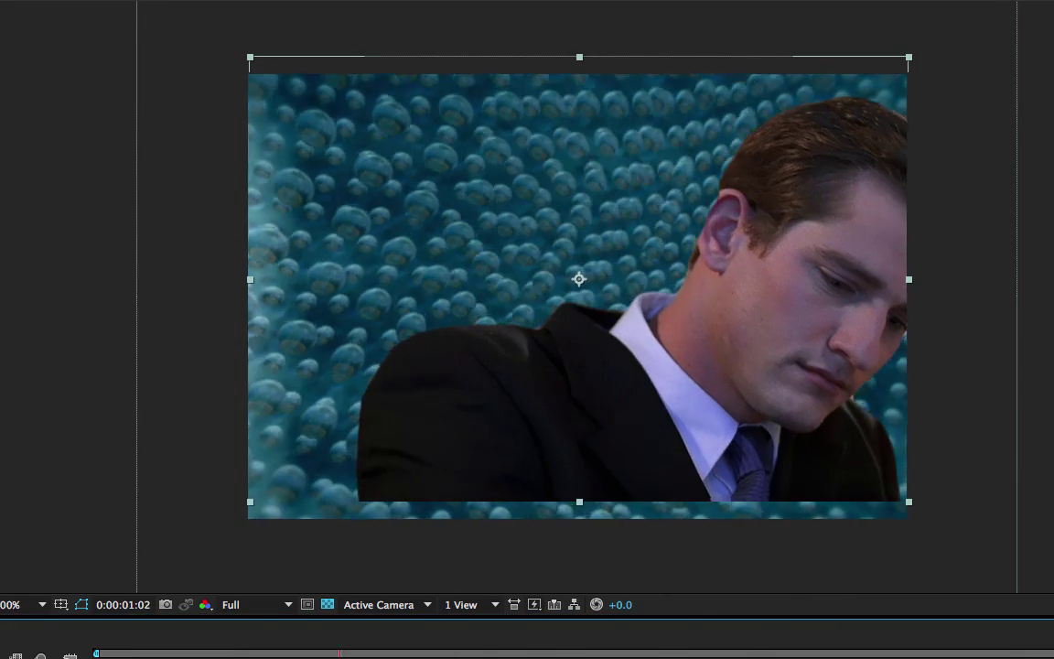
key("space")
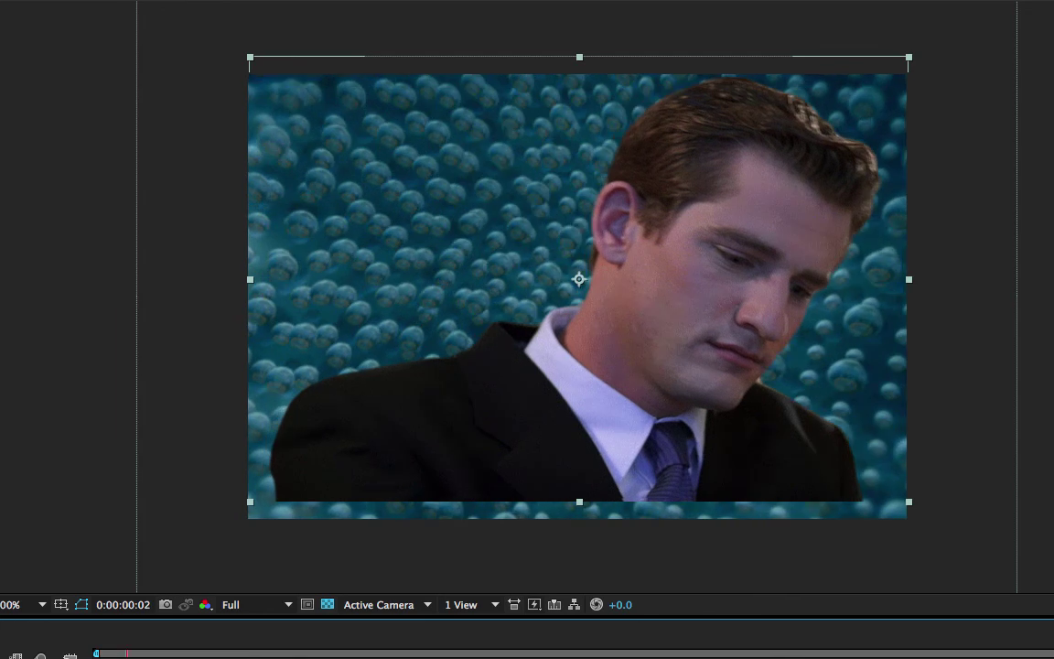